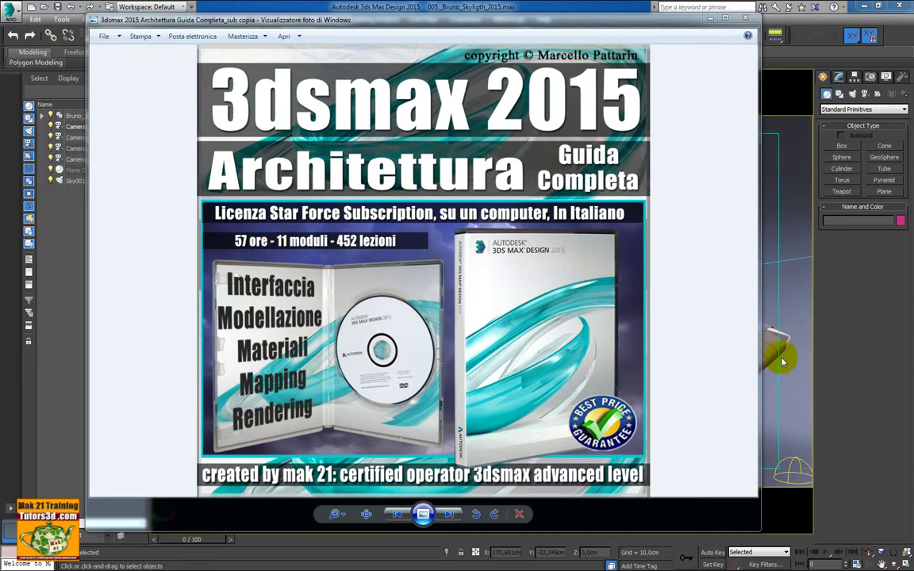
Bring 005_Bruno_Skyligth_2015.max forward, review its layers in the Layer Explorer, then close the explorer
left_click(845, 345)
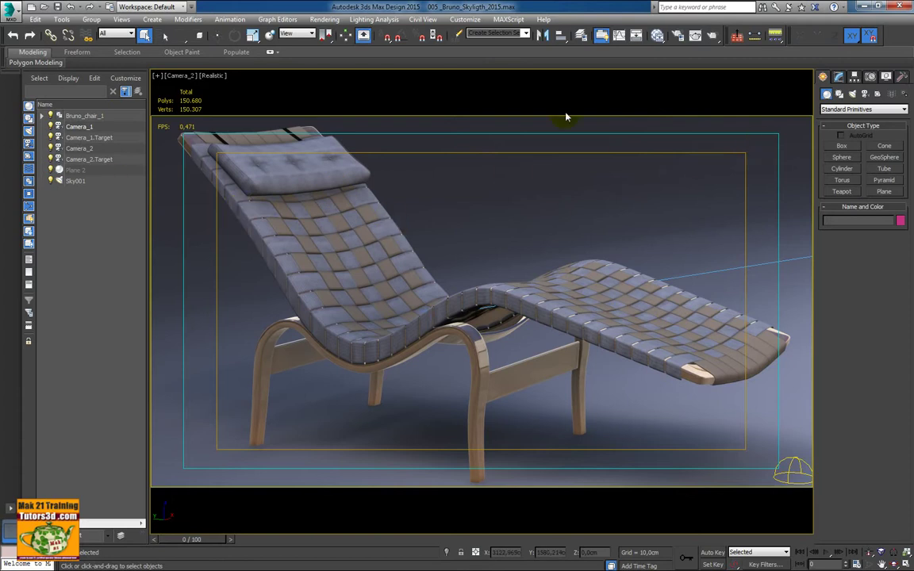
left_click(581, 37)
left_click_drag(479, 46, 465, 41)
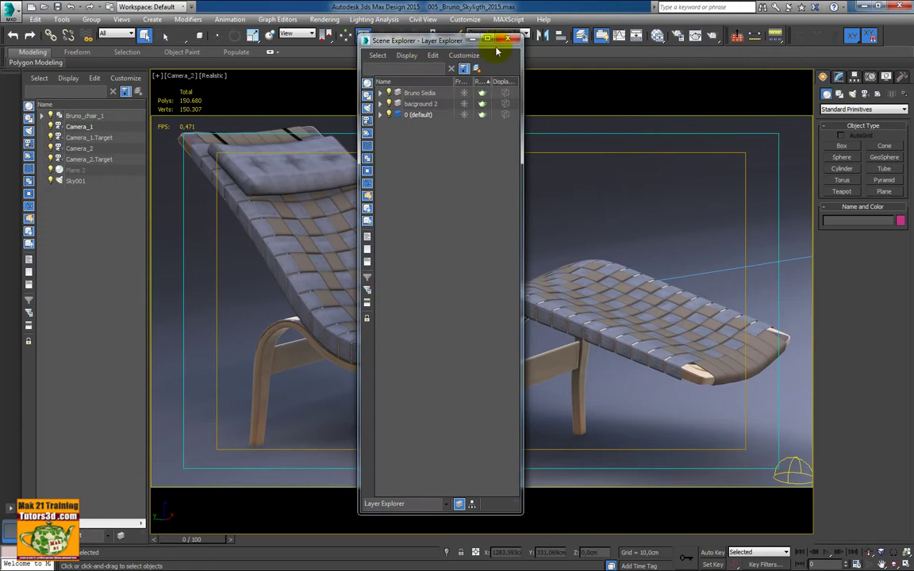
left_click(508, 39)
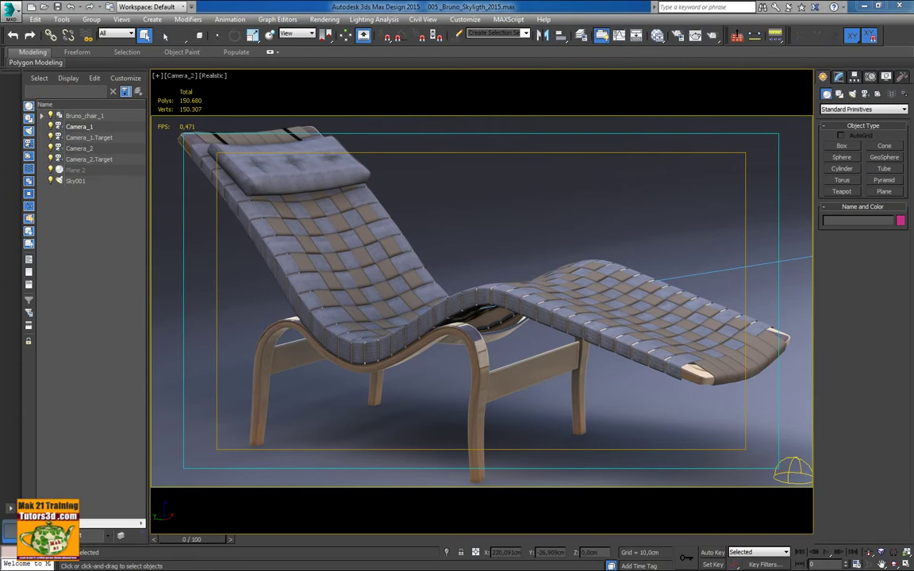
Open the complete room .max scene, adopting the file's unit scale
left_click(623, 312)
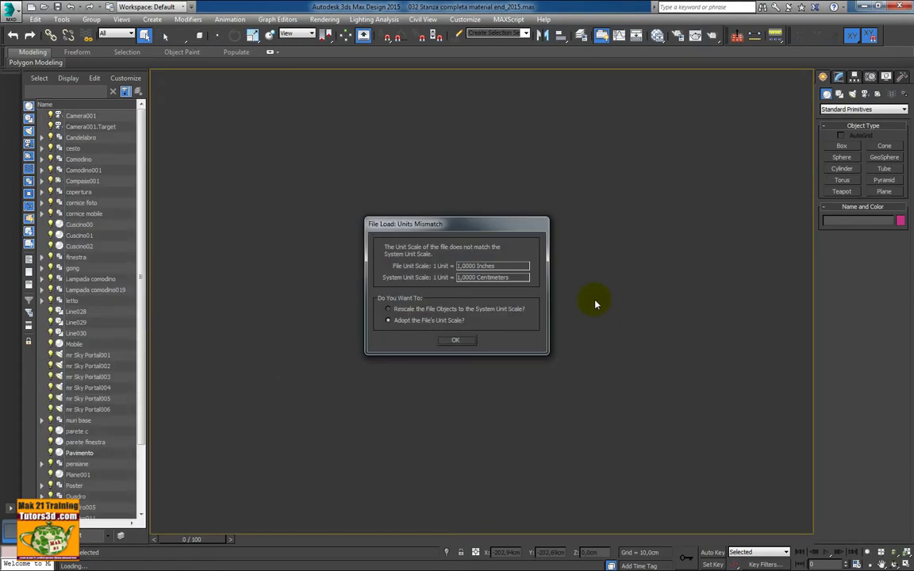
left_click(456, 340)
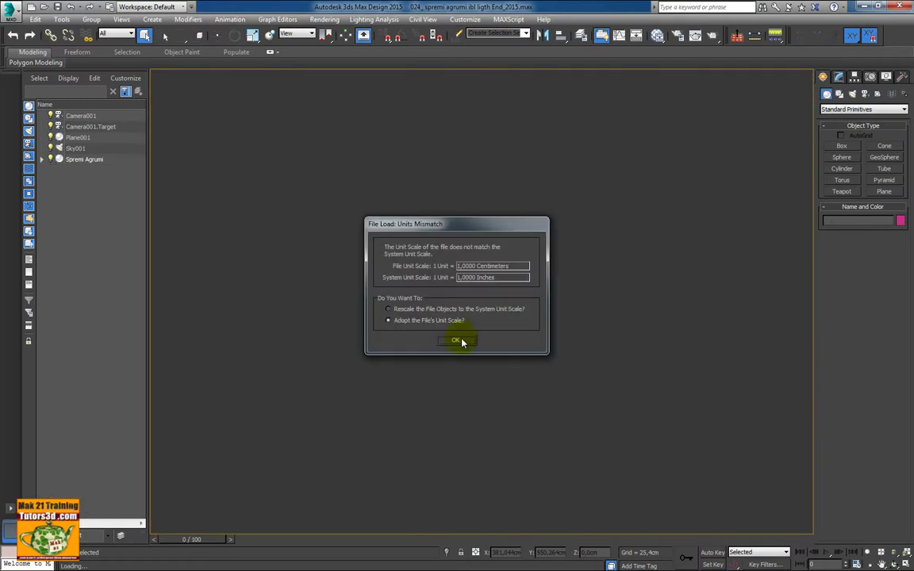
Load the juicer in centimetres, inspect its MeshSmooth modifier, then switch to Create > Shapes
left_click(458, 340)
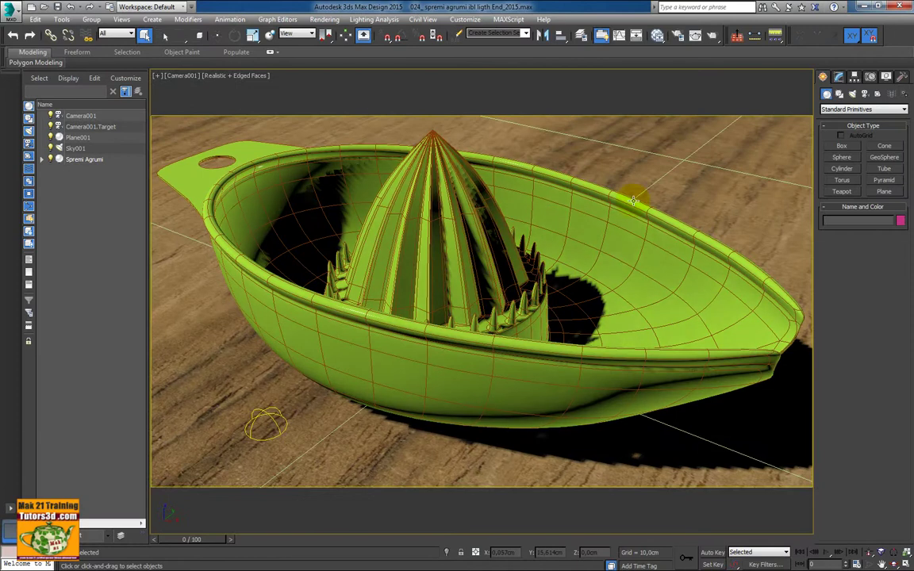
left_click(635, 216)
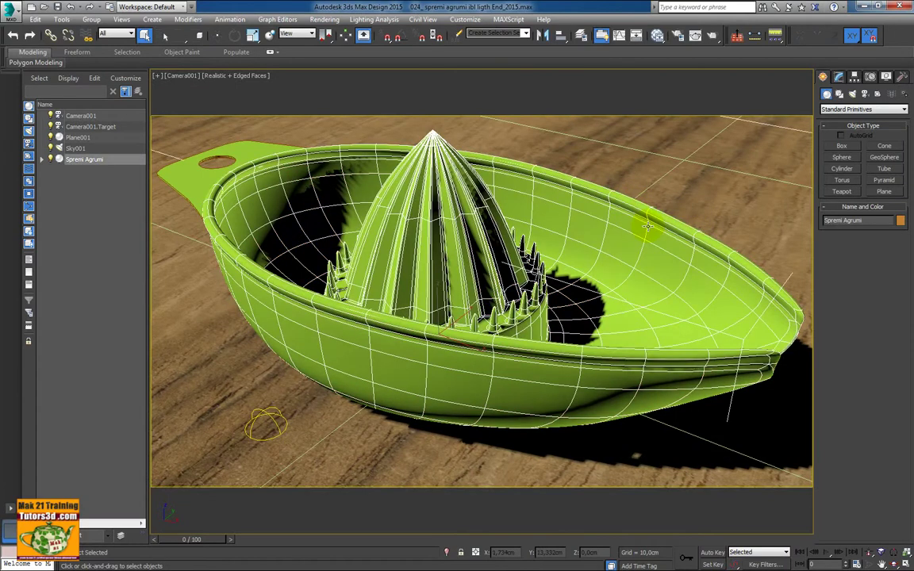
left_click(839, 77)
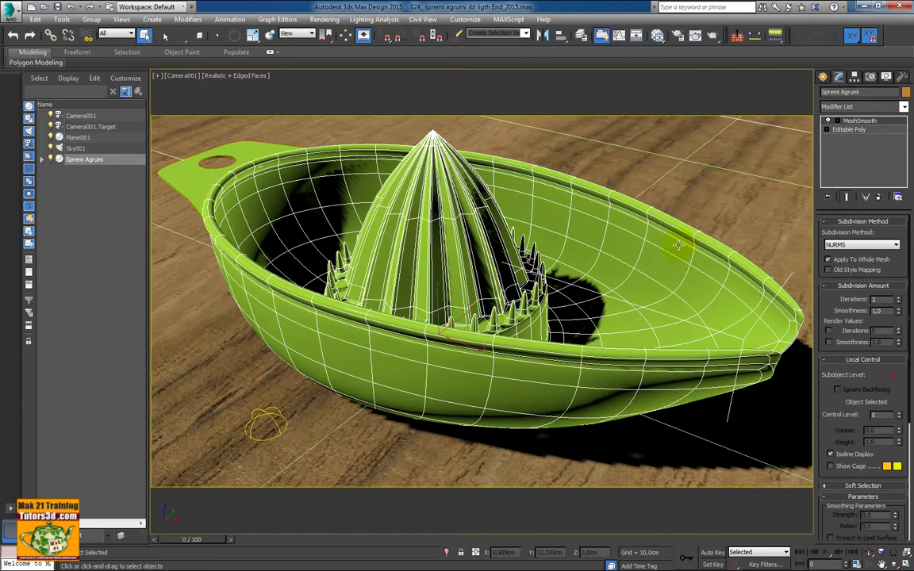
left_click(823, 77)
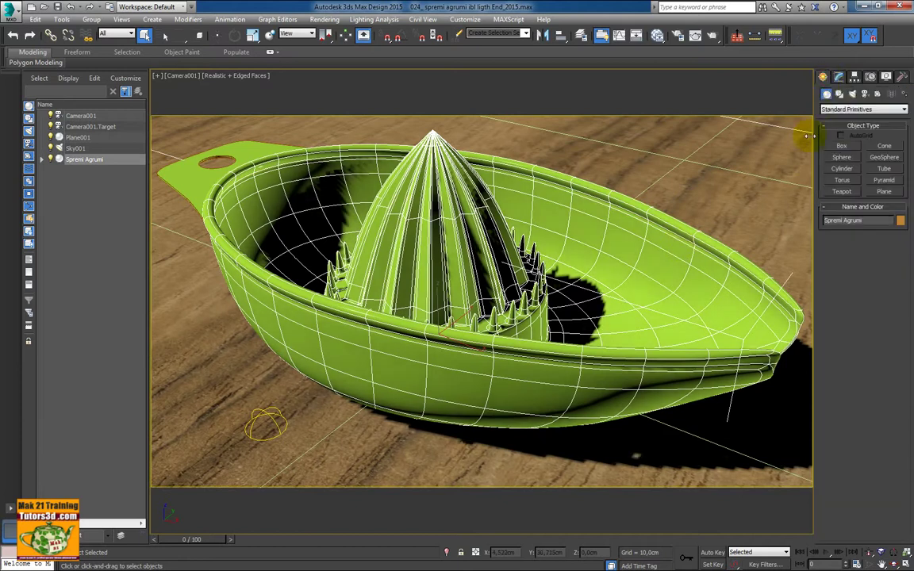
left_click(838, 94)
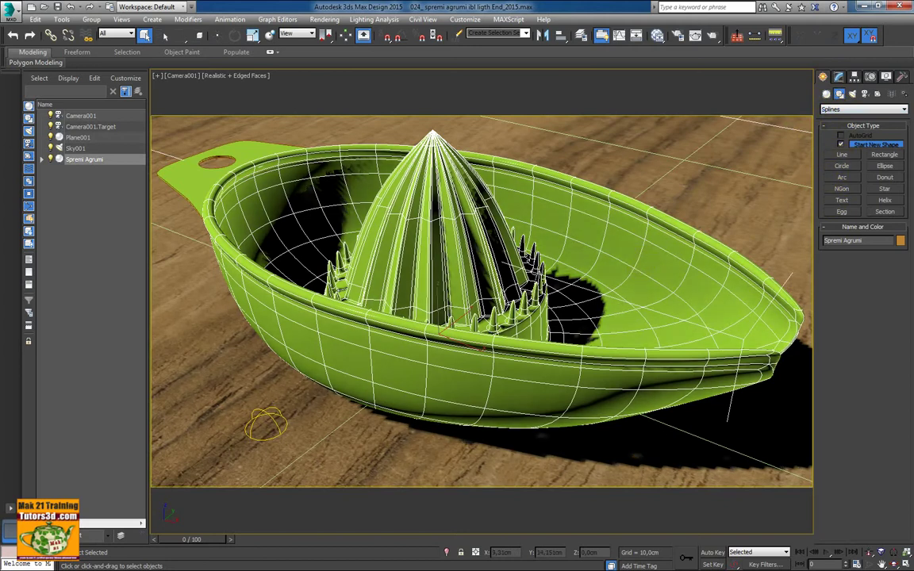
Open 006_Ornamento esercizi_2015.max without saving changes to the juicer scene
left_click_drag(913, 230, 618, 228)
left_click(639, 225)
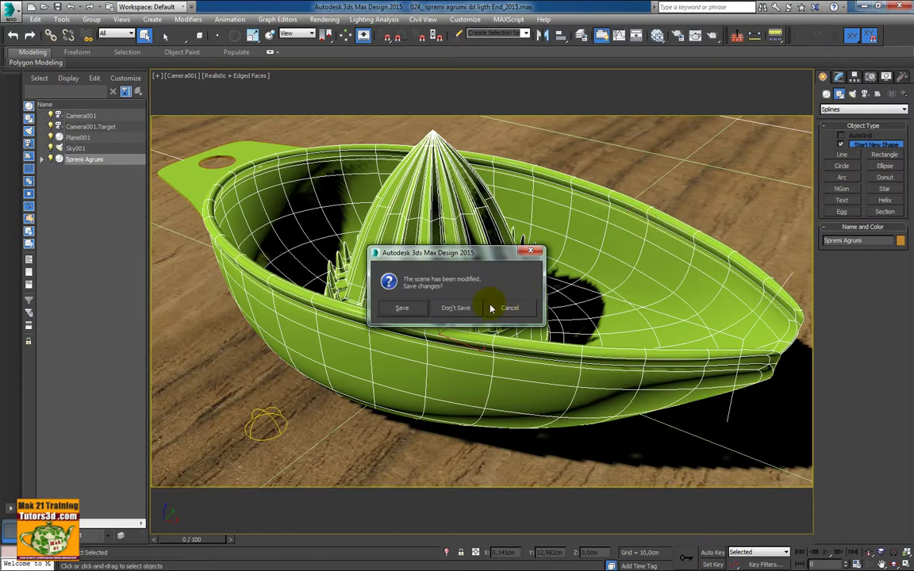
left_click(455, 308)
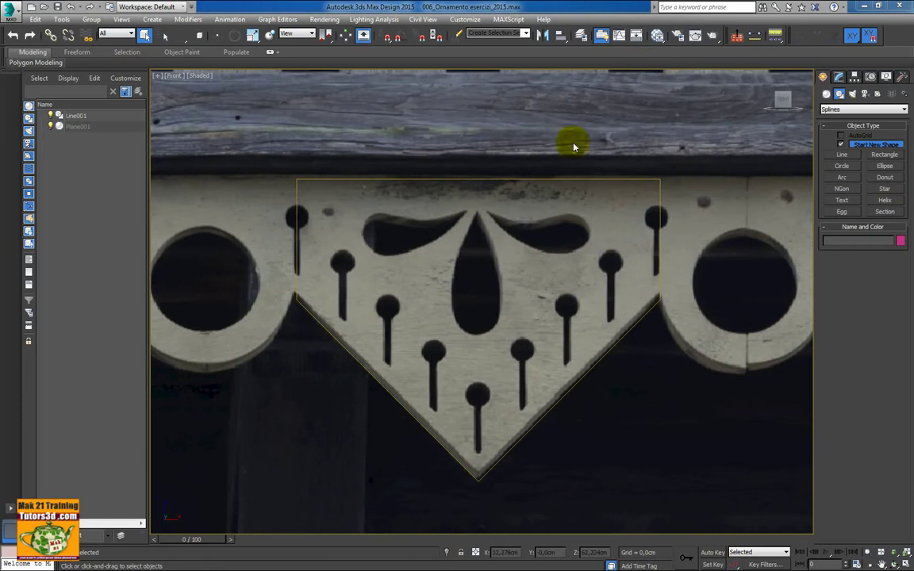
Bring up the open, merge or XRef options for the next scene file dropped on the viewport
right_click(555, 263)
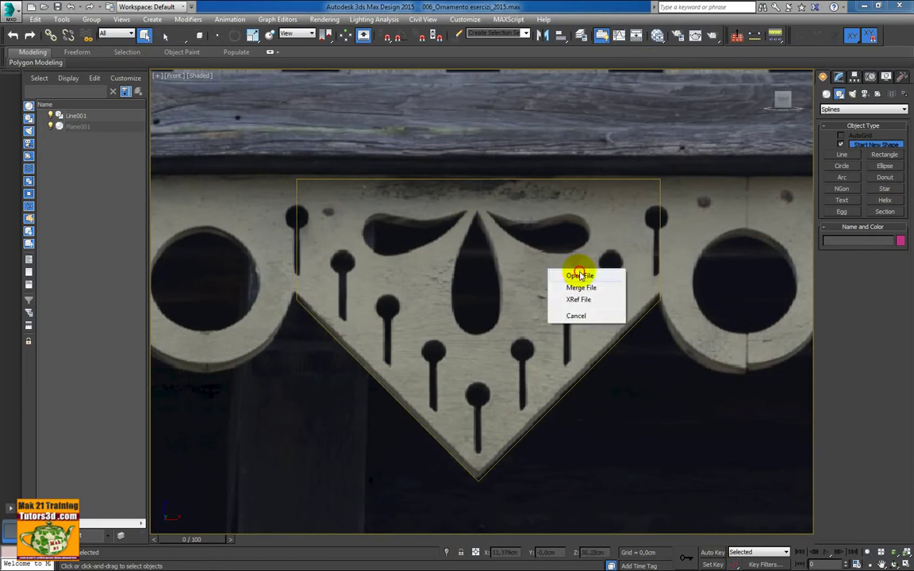
Open 003_7-ies light_2015.max keeping its feet units, then bring up the Customize menu
left_click(573, 270)
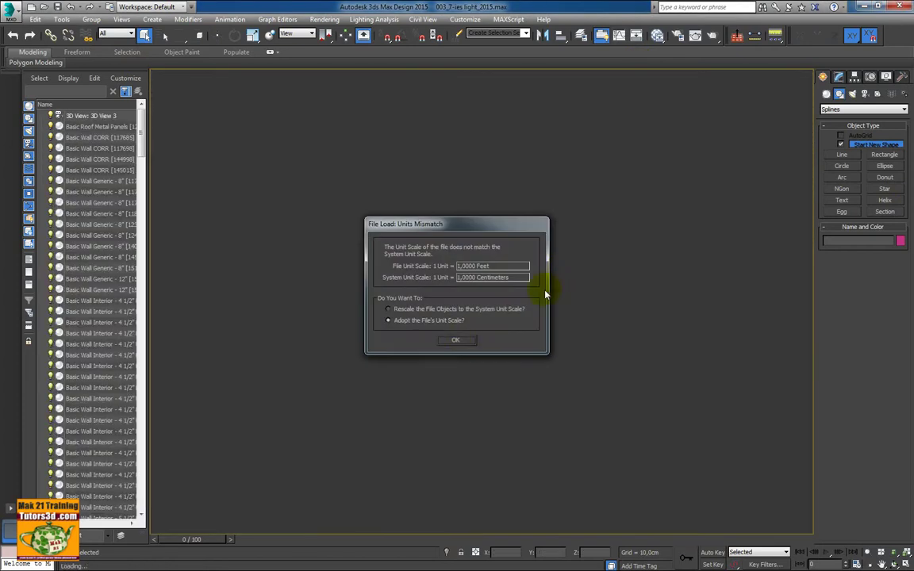
left_click(463, 340)
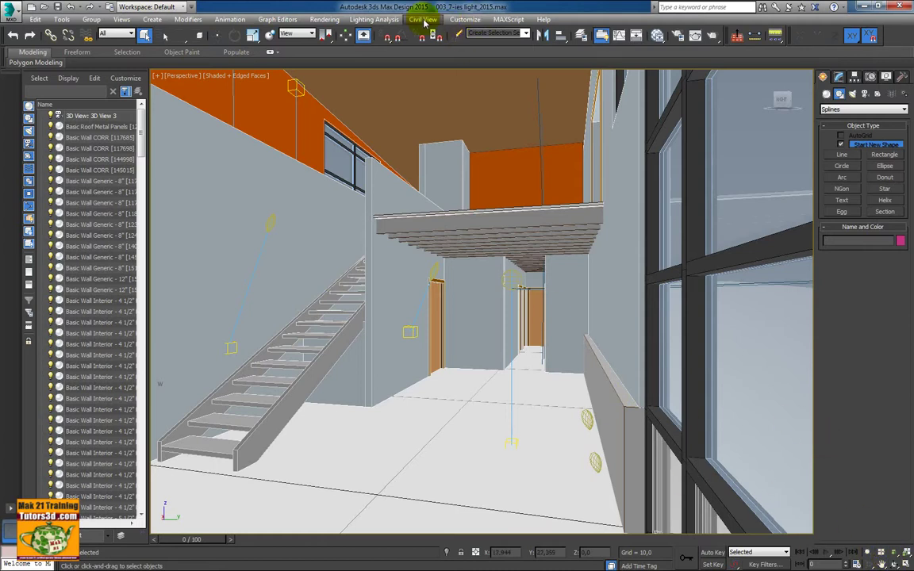
left_click(464, 19)
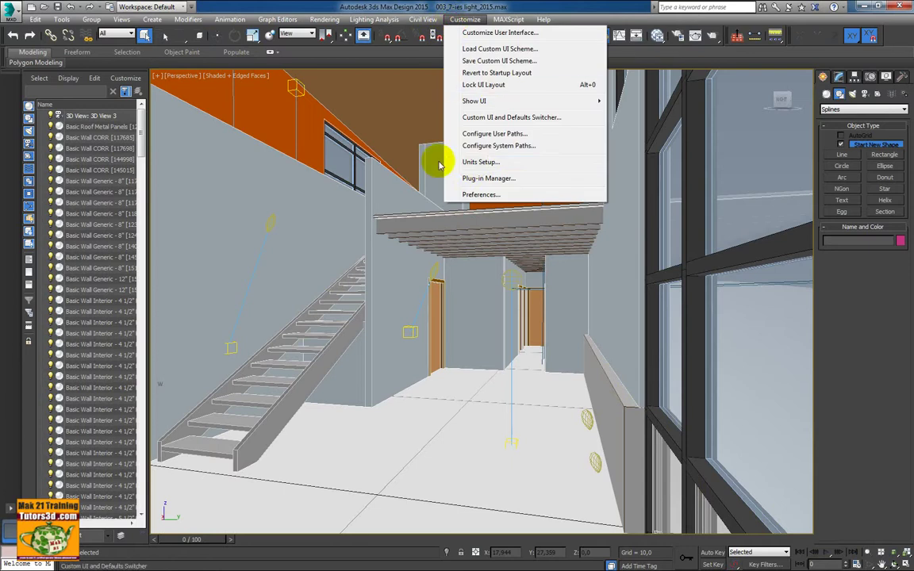
Set the Units Setup display units to Metric (Meters), checking System Unit Setup along the way
left_click(481, 162)
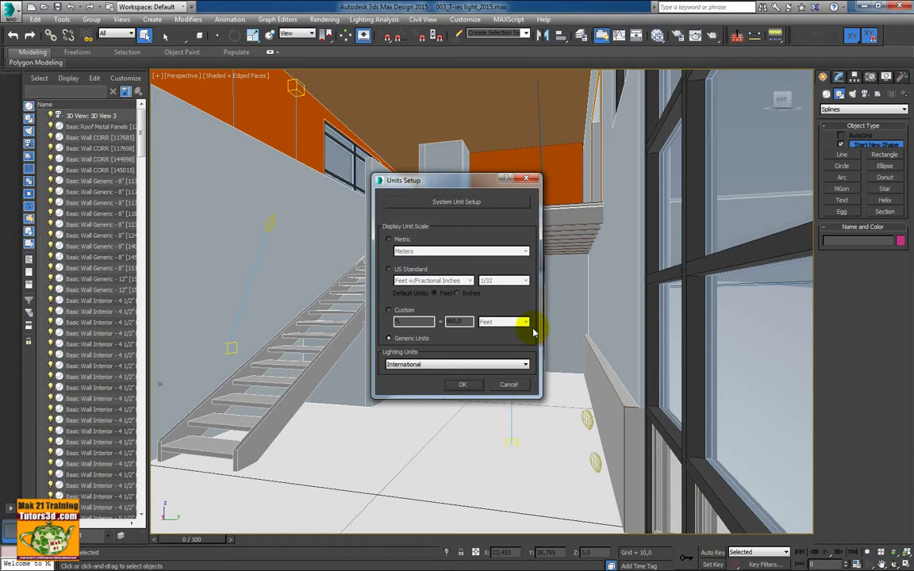
left_click(400, 239)
left_click(446, 203)
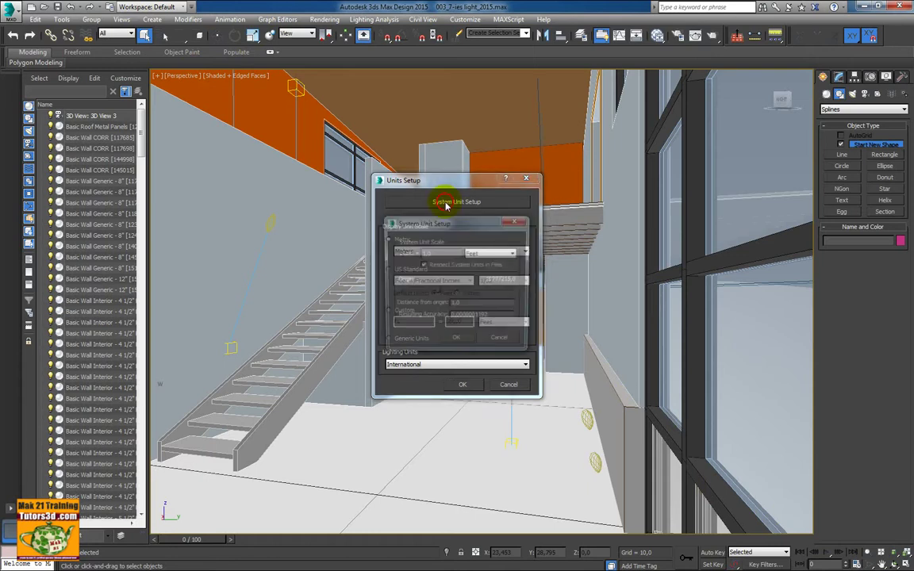
left_click(519, 224)
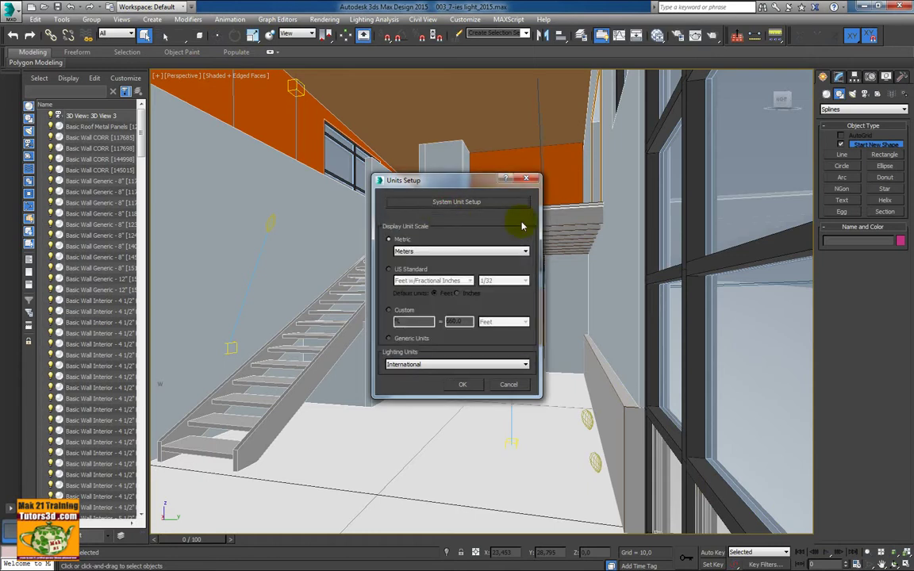
left_click(526, 179)
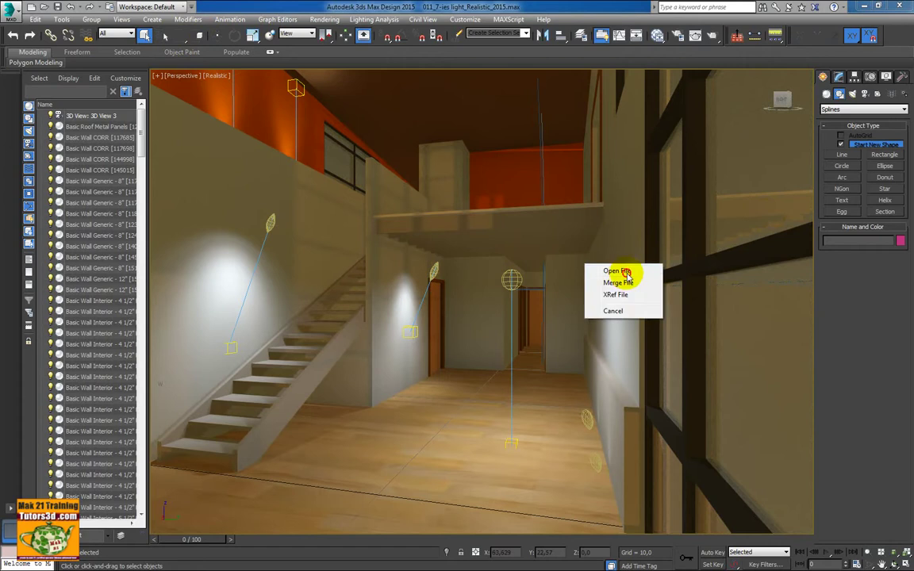
Open the texture coordinates cube scene in centimetres, then 001_Areta_3dsmax_start_2015.max in four viewports
left_click(622, 270)
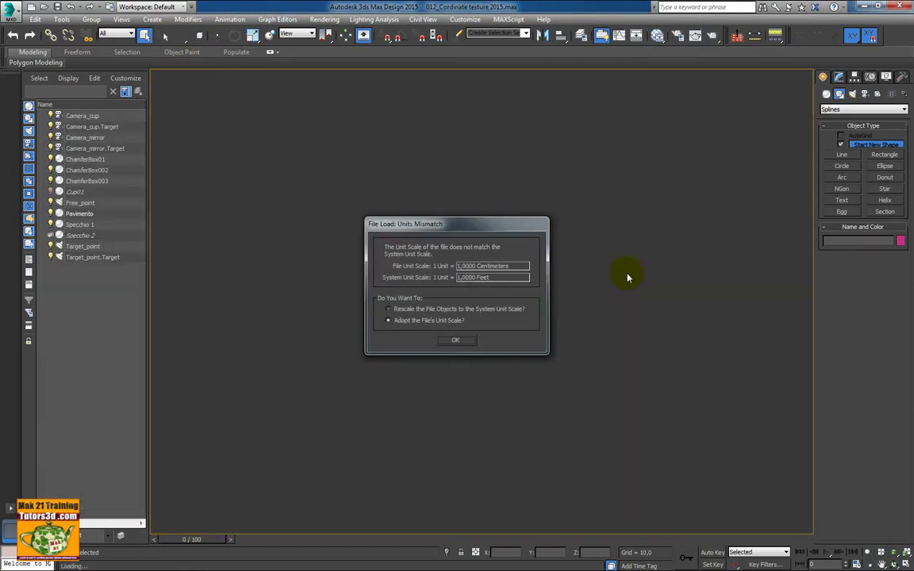
left_click(464, 339)
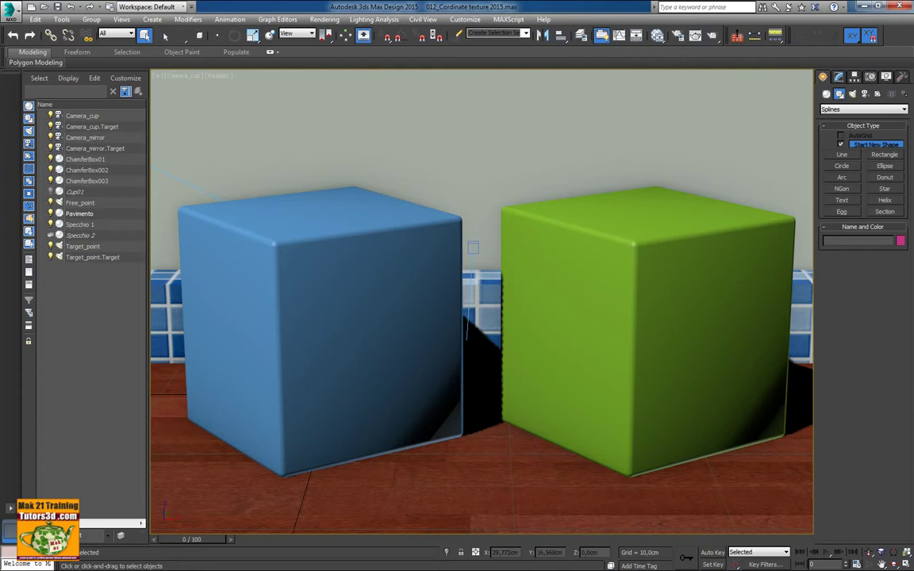
right_click(508, 284)
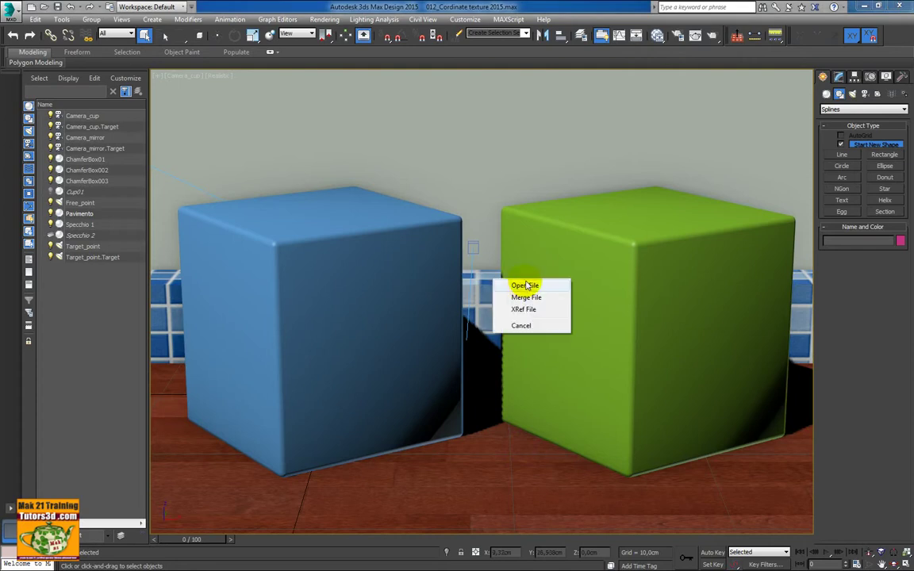
left_click(527, 288)
key("alt+w")
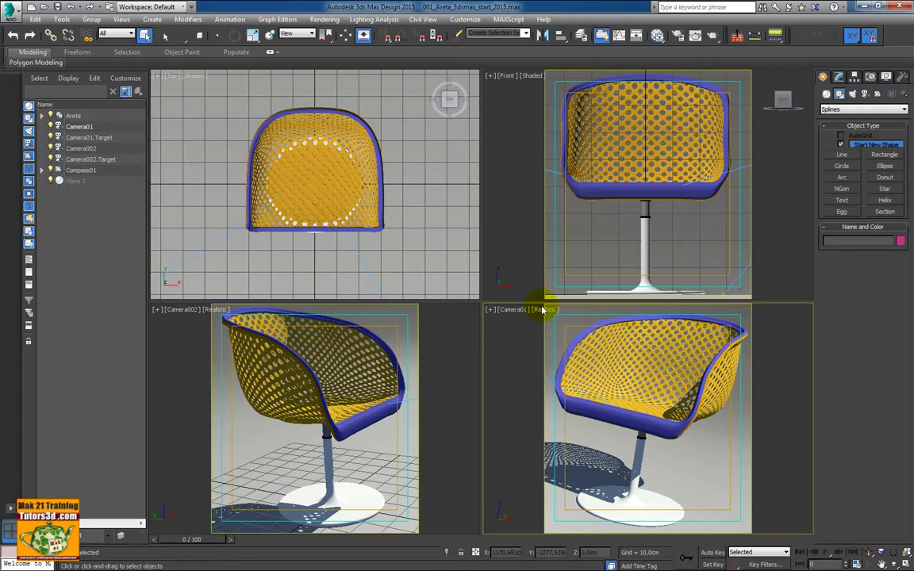
Switch to the Compact Material Editor with 3x2 sample slots and activate slot 1
left_click(657, 35)
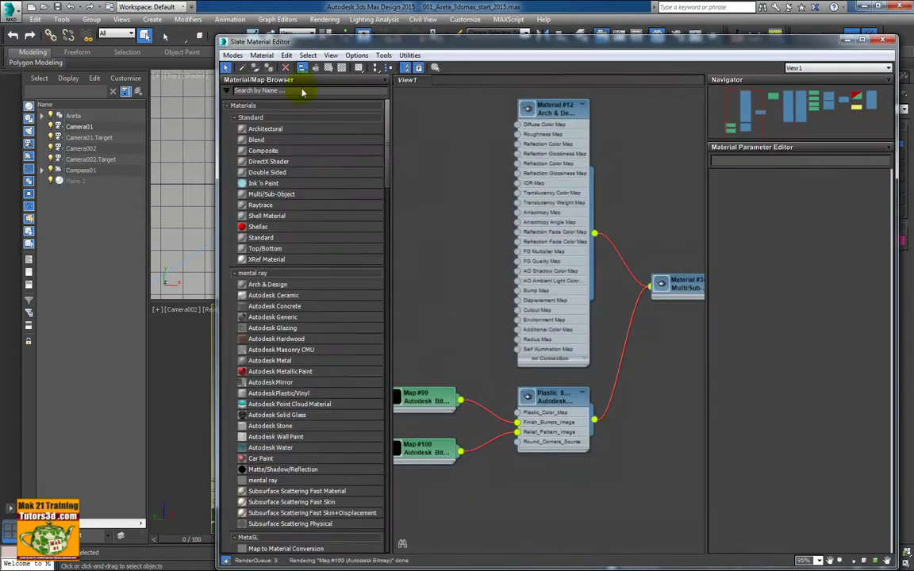
left_click(234, 57)
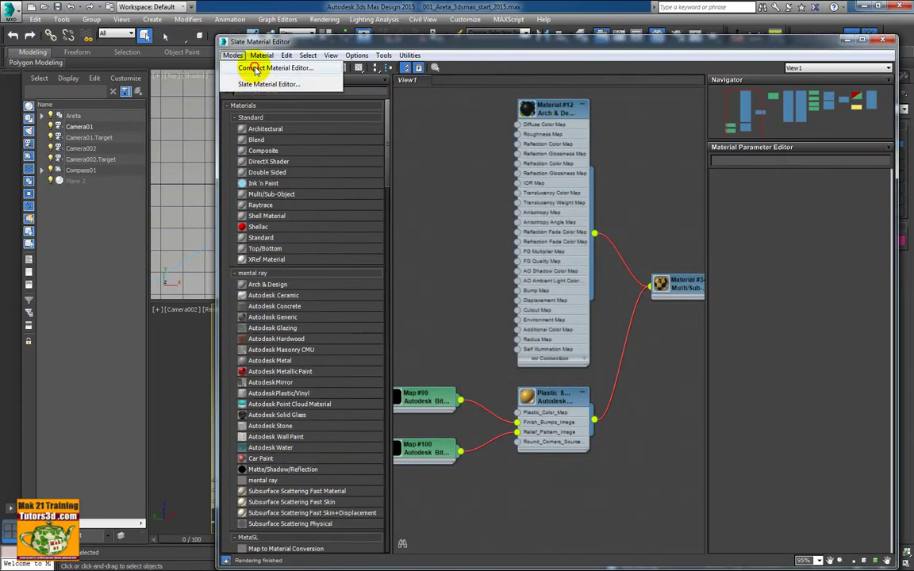
left_click(256, 70)
mouse_move(266, 89)
left_mouse_down()
mouse_move(665, 98)
mouse_move(689, 83)
left_mouse_up()
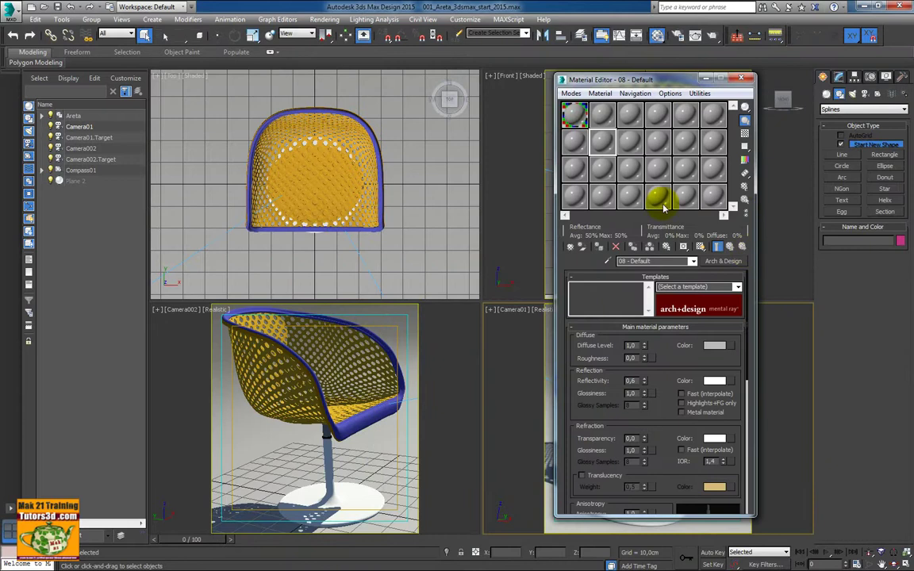
left_click(600, 93)
mouse_move(635, 94)
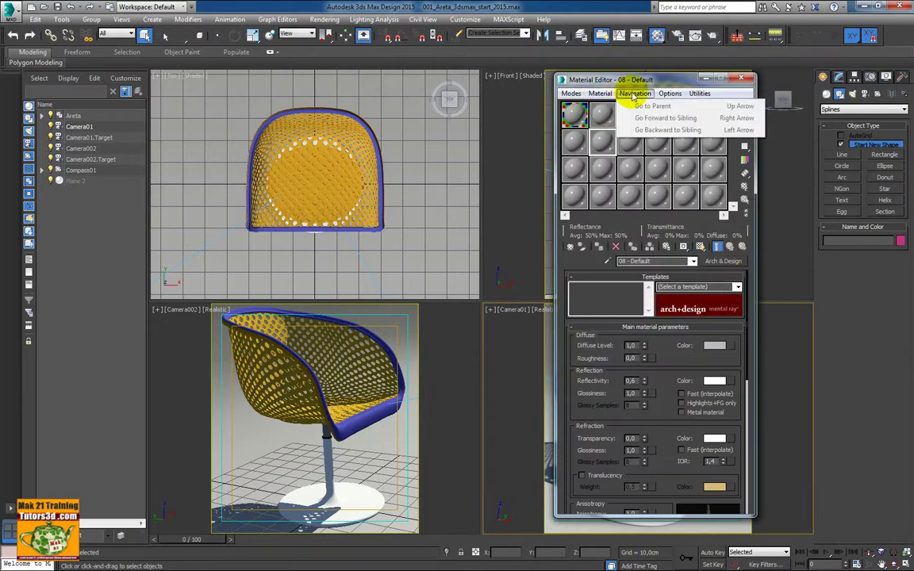
left_click(700, 190)
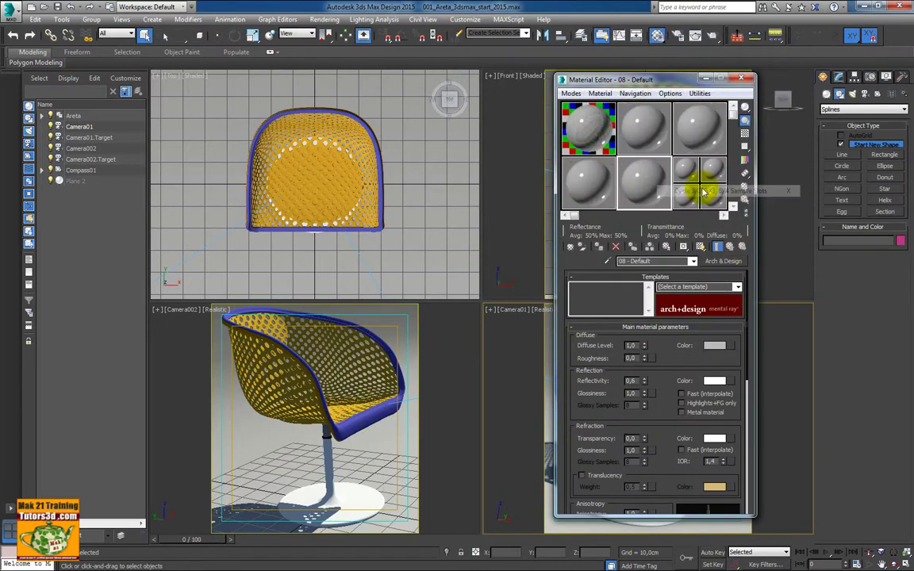
left_click(607, 142)
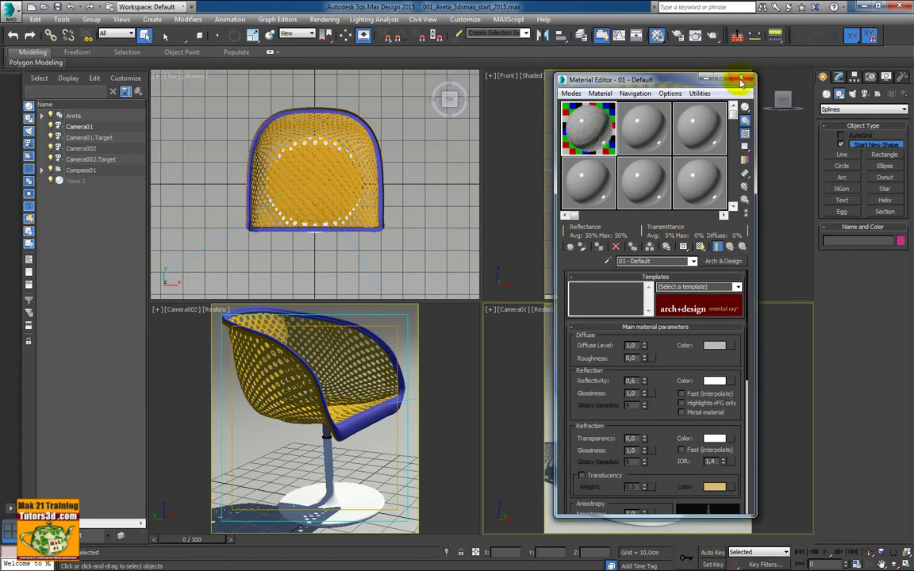
left_click(740, 76)
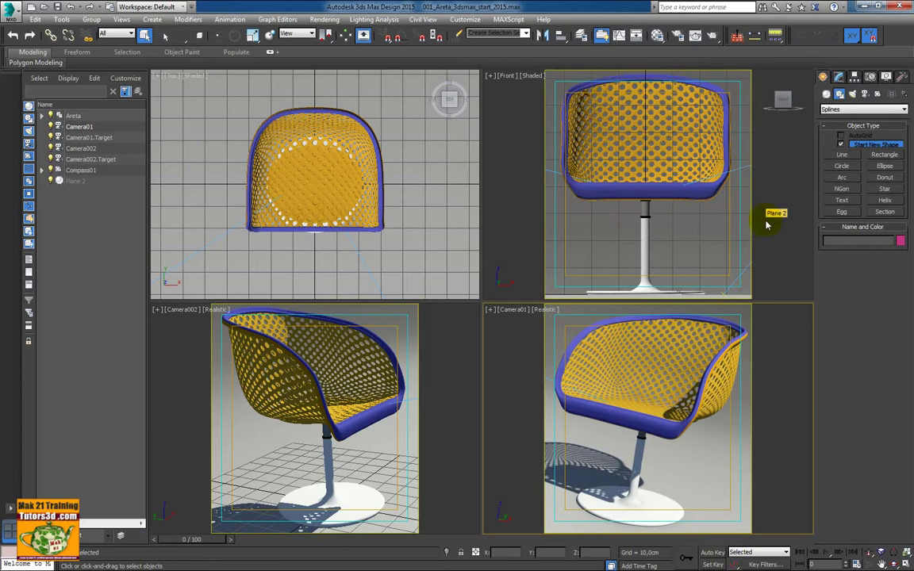
Activate slot 2, browse the material types, close the editor, and start opening the curved road scene
left_click(658, 35)
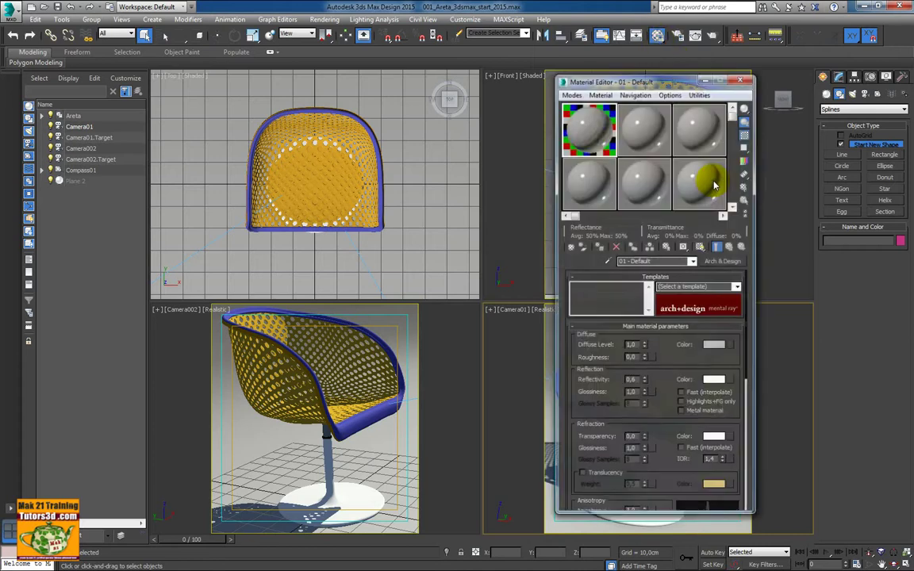
left_click(643, 131)
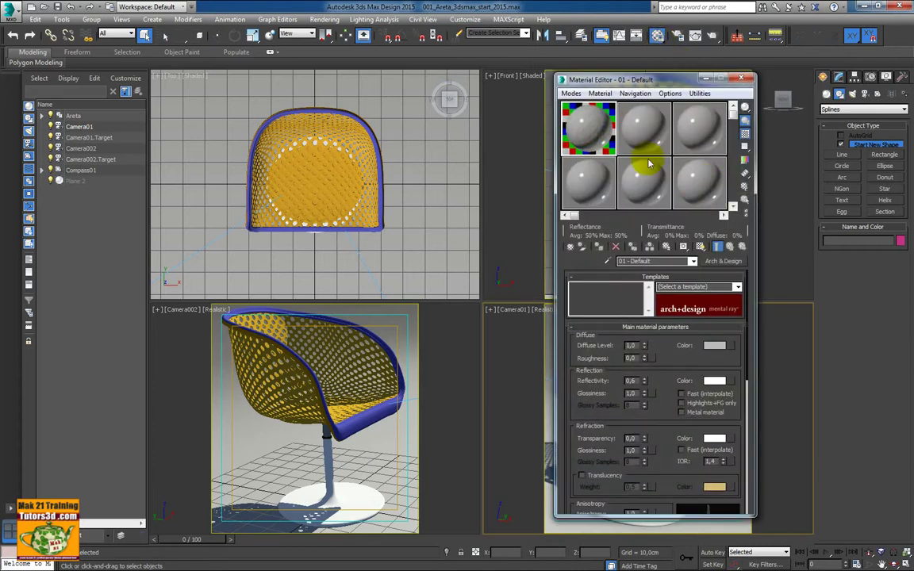
left_click(570, 247)
left_click_drag(418, 116, 343, 117)
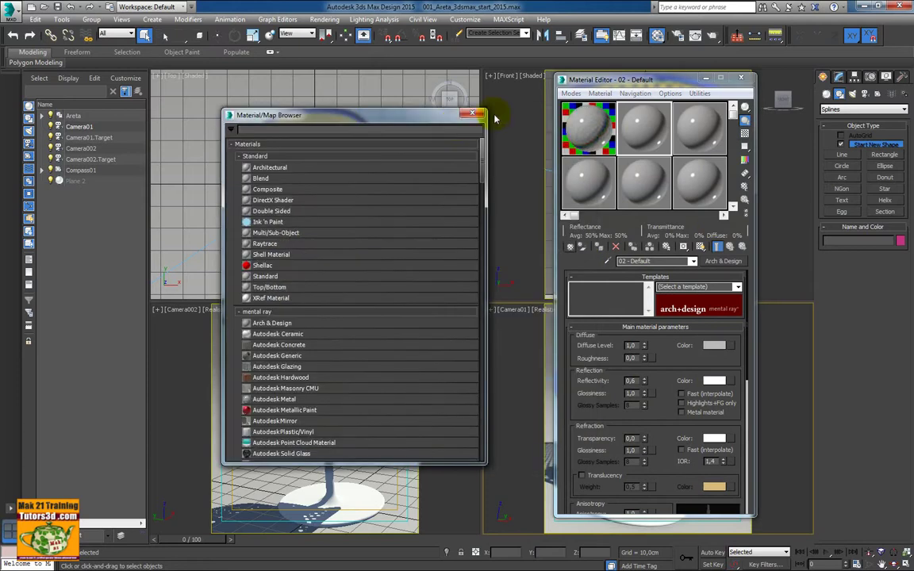
left_click(470, 113)
left_click(741, 77)
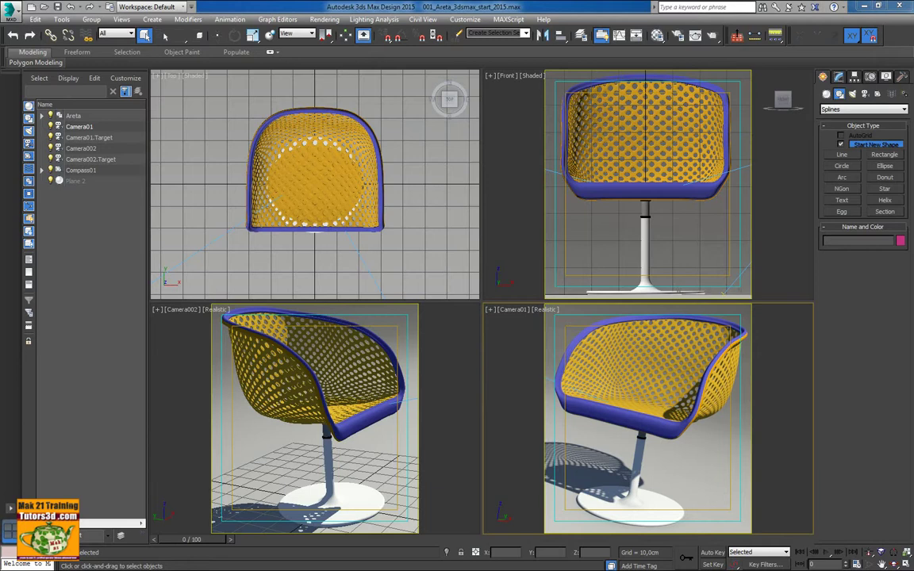
left_click(690, 347)
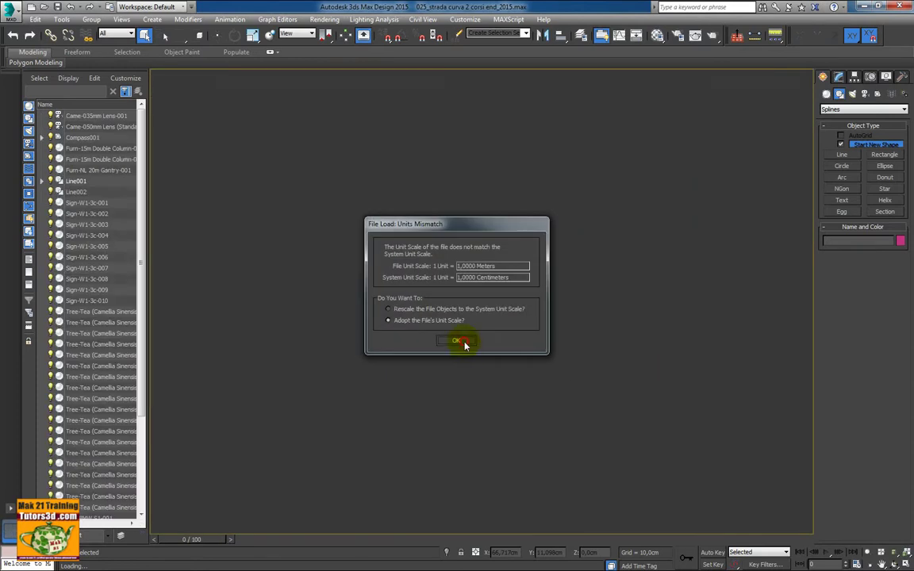
Load the curved road scene at the file's units, play its traffic animation, then rewind to an earlier frame
left_click(464, 341)
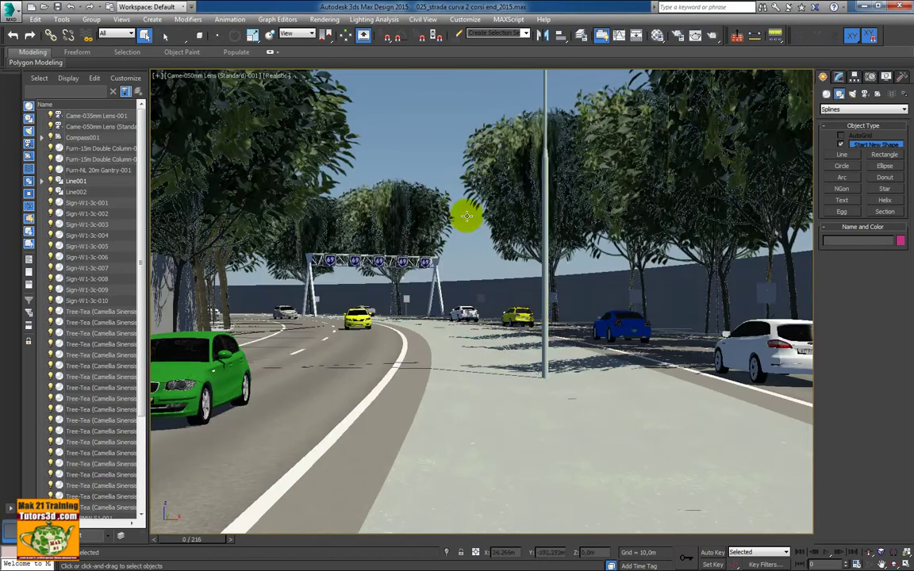
left_click(826, 558)
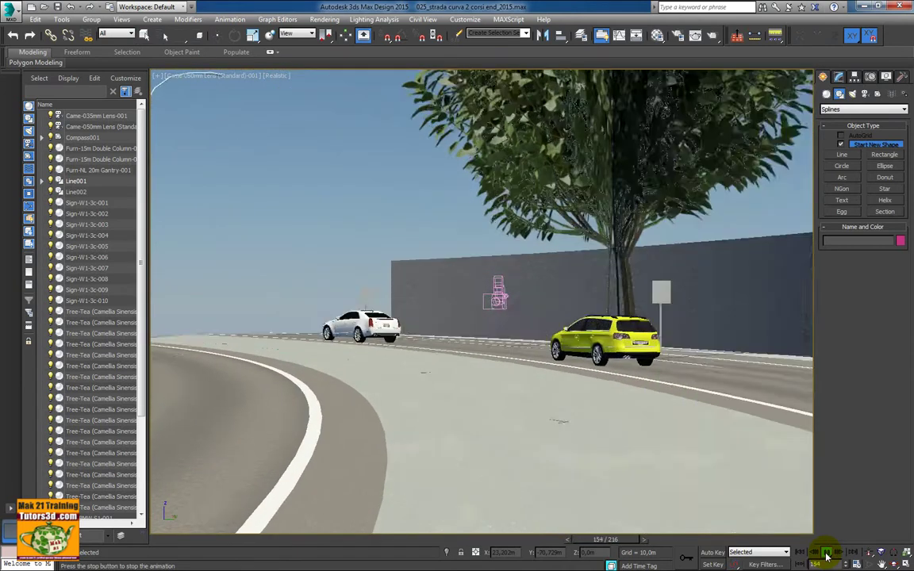
left_click(826, 558)
left_click_drag(635, 540, 266, 540)
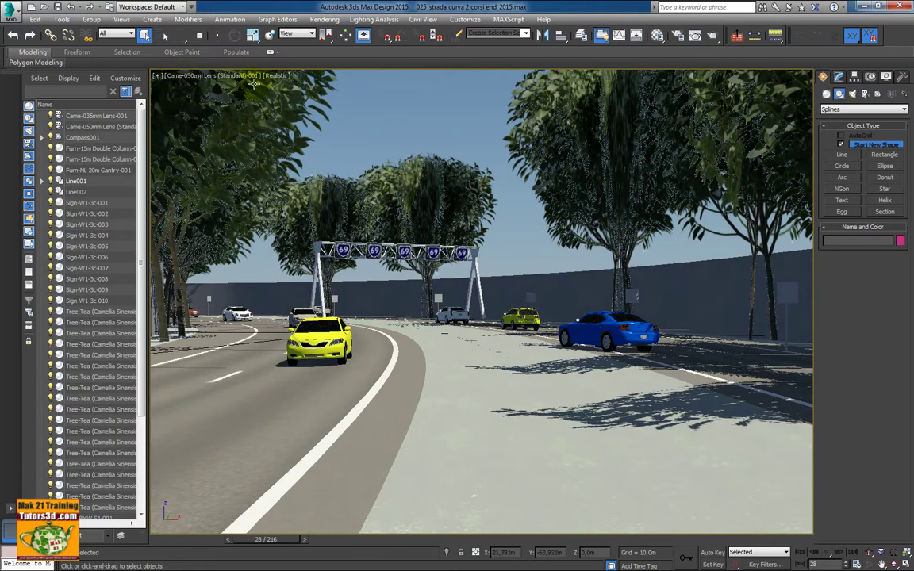
Switch to four viewports and select the gantry's swept object in the Top view
left_click(159, 80)
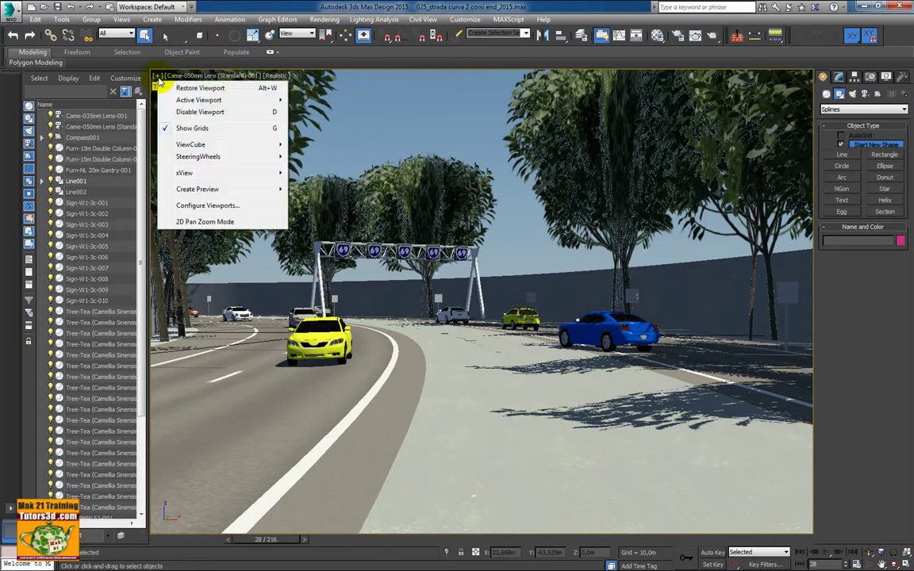
left_click(906, 553)
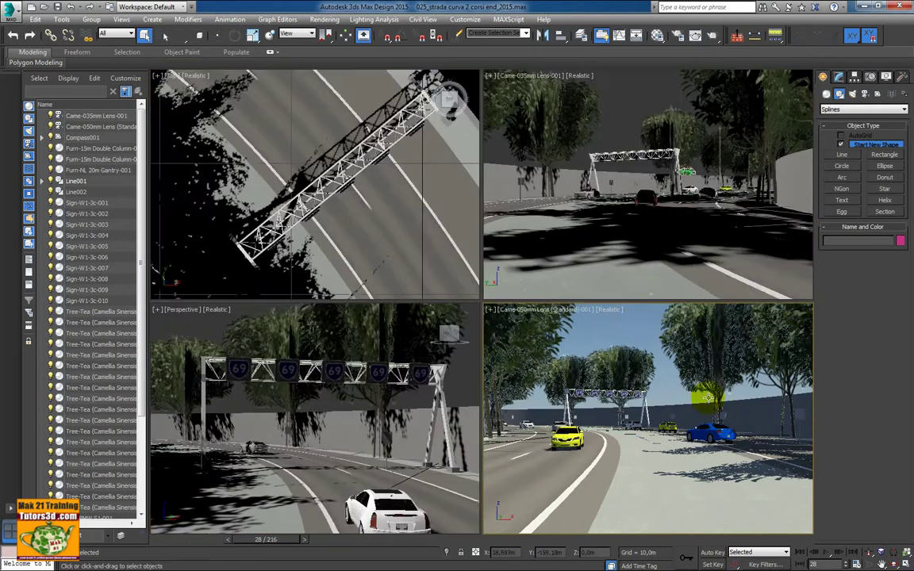
left_click(402, 195)
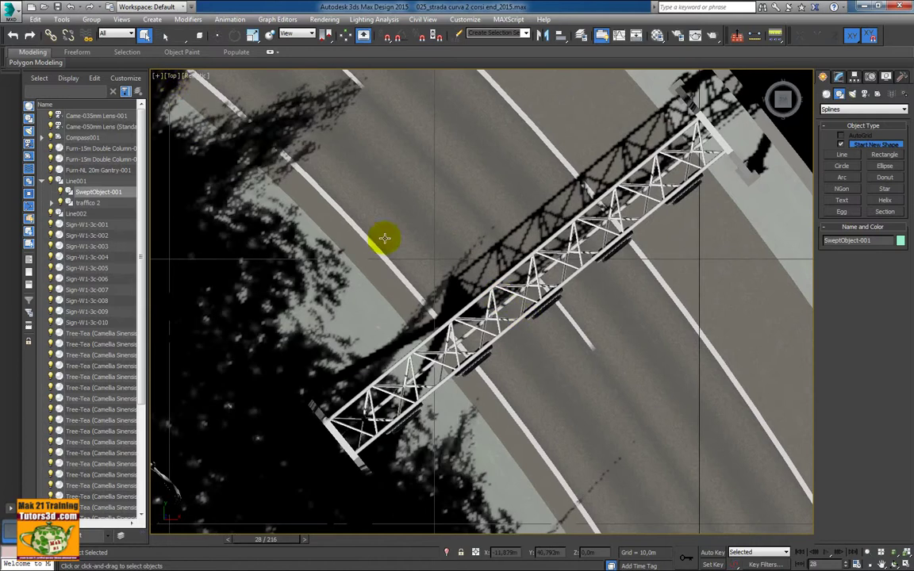
scroll(384, 238, "down", 4)
scroll(404, 252, "down", 2)
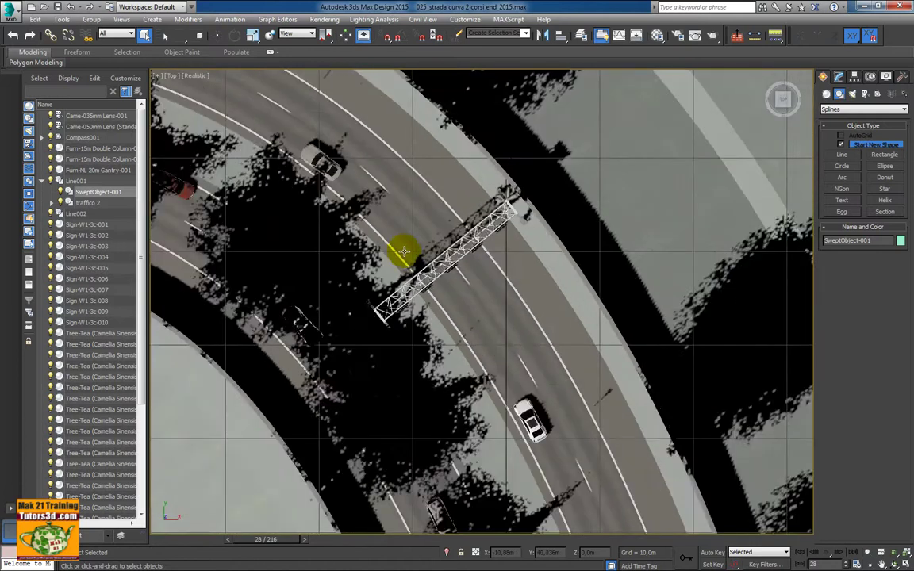
scroll(381, 231, "down", 2)
scroll(445, 274, "up", 2)
scroll(465, 282, "up", 2)
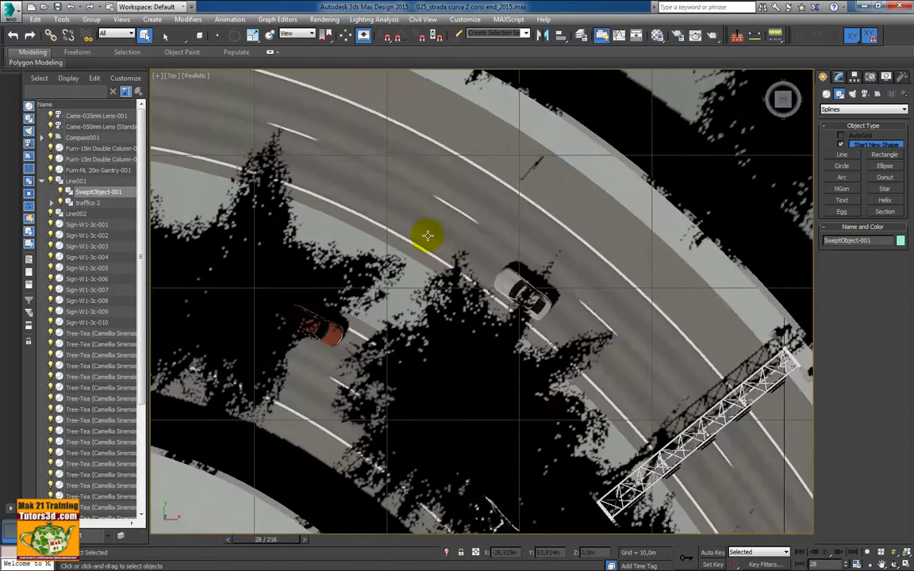
scroll(428, 235, "up", 4)
scroll(630, 350, "down", 2)
scroll(622, 327, "up", 1)
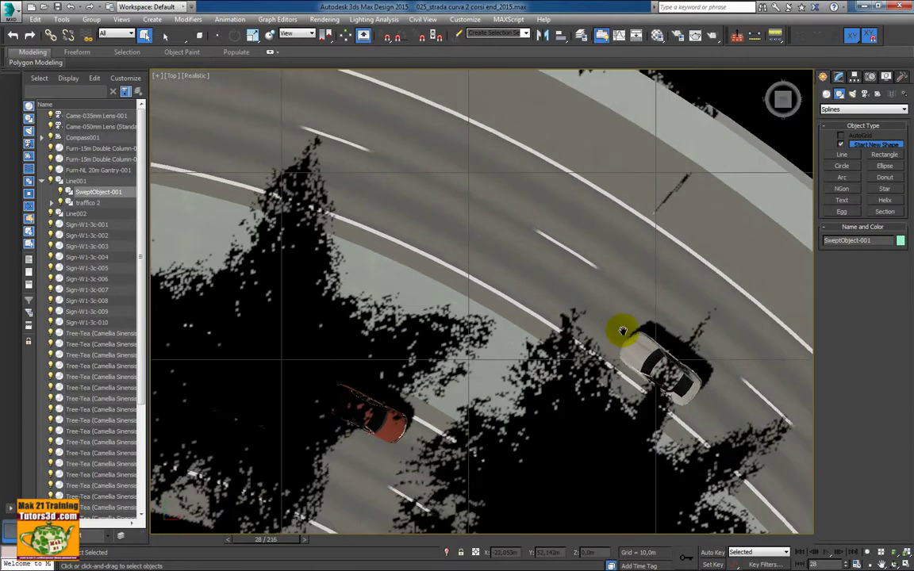
scroll(548, 313, "down", 2)
scroll(524, 341, "down", 2)
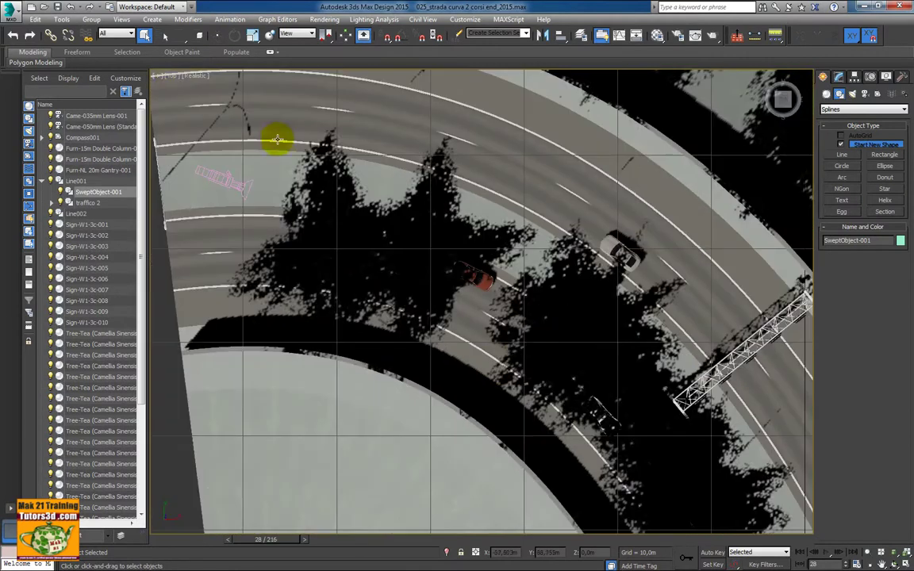
Change the Top view to Perspective, frame the road, and show the white Ford Mondeo's editable-poly settings
left_click(173, 77)
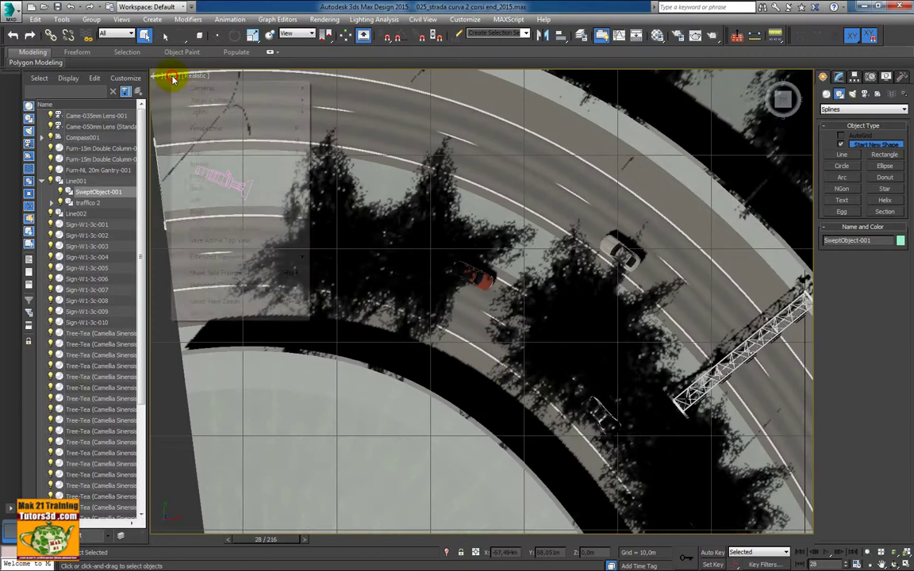
left_click(215, 127)
scroll(474, 300, "down", 3)
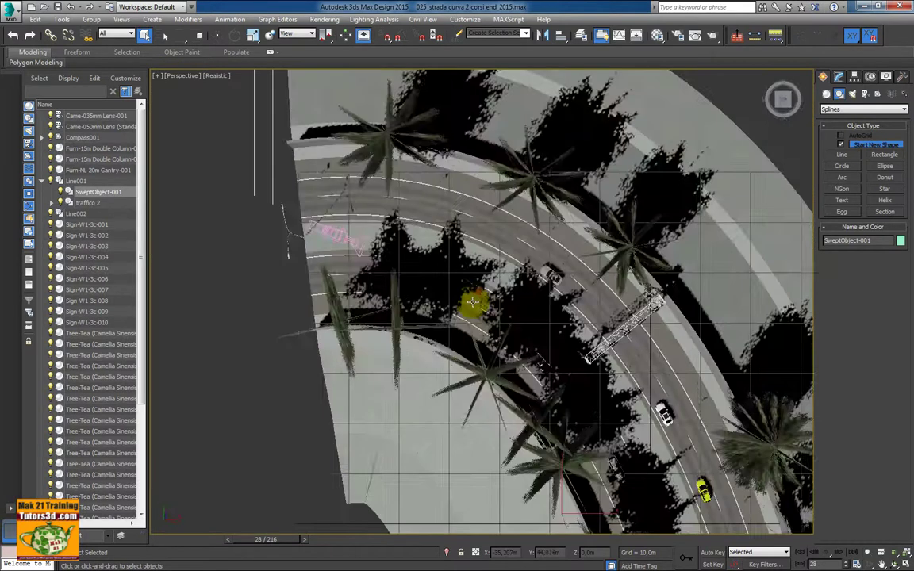
mouse_move(474, 302)
middle_mouse_down("alt")
mouse_move(474, 320)
mouse_move(474, 286)
mouse_move(398, 229)
middle_mouse_up("alt")
scroll(397, 153, "up", 3)
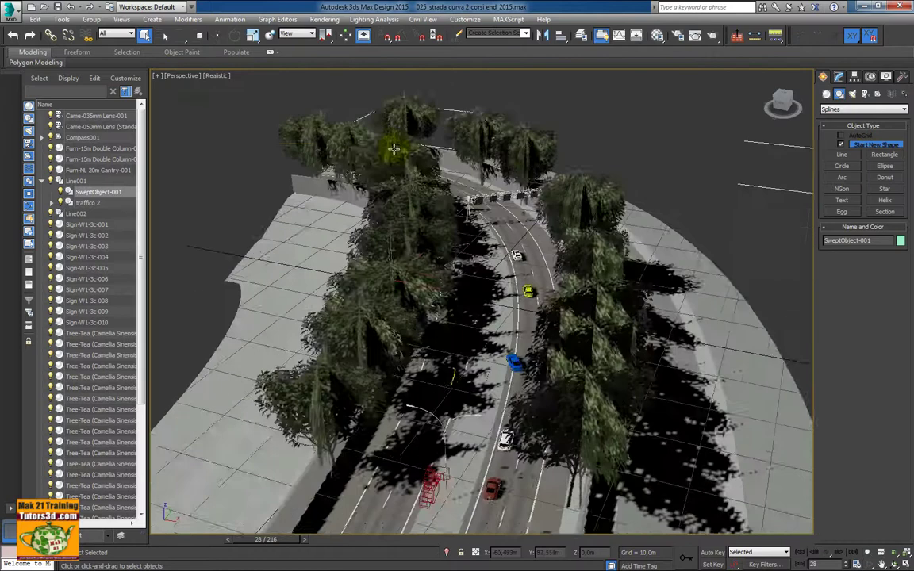
scroll(481, 230, "up", 3)
scroll(490, 296, "up", 5)
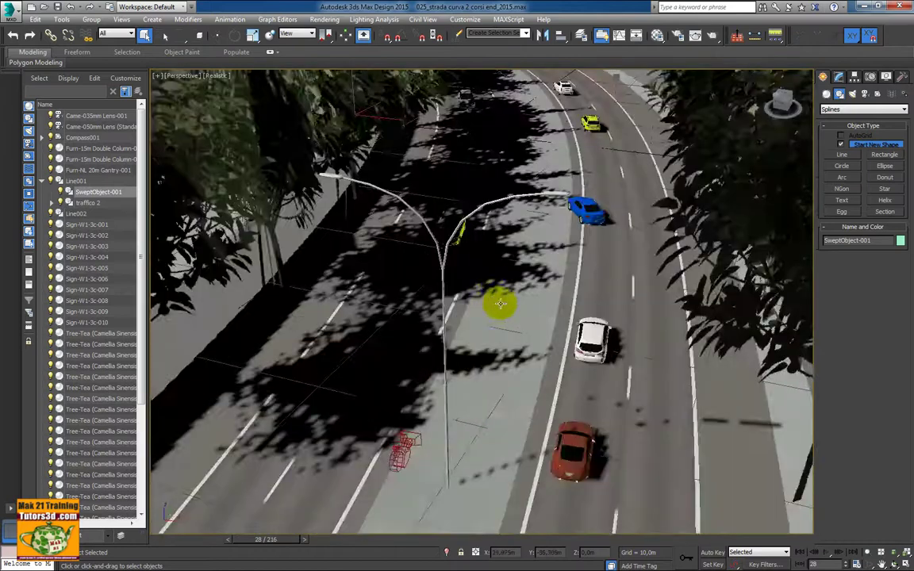
mouse_move(496, 302)
middle_mouse_down("alt")
mouse_move(516, 340)
mouse_move(516, 331)
mouse_move(521, 424)
middle_mouse_up("alt")
mouse_move(460, 290)
middle_mouse_down()
mouse_move(508, 429)
mouse_move(438, 427)
mouse_move(648, 304)
mouse_move(649, 286)
mouse_move(653, 302)
middle_mouse_up()
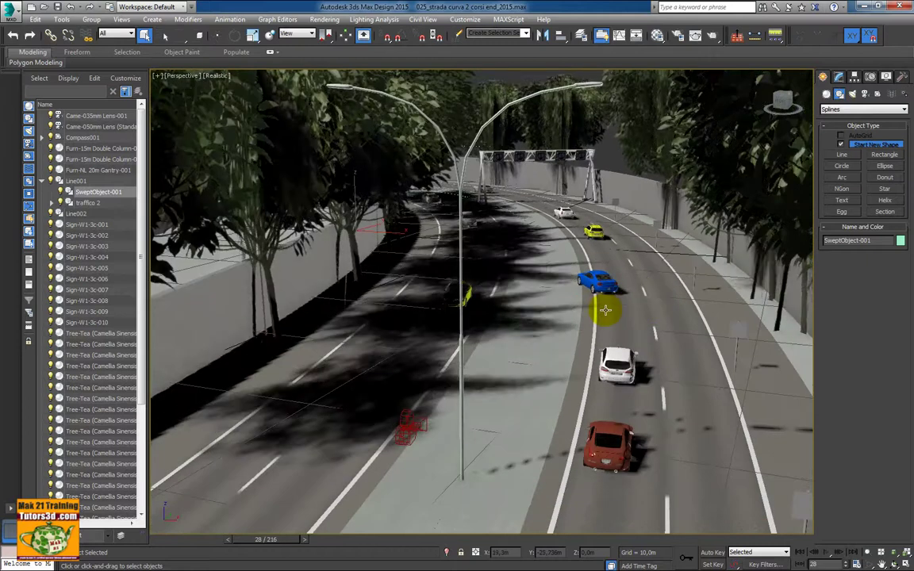
left_click(616, 363)
left_click(840, 76)
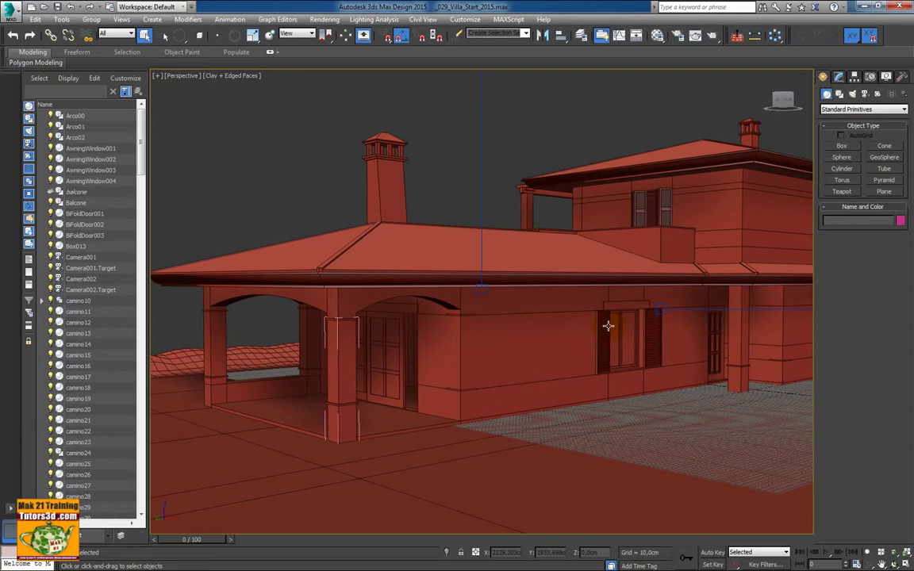
Orbit and zoom from the pergola corner round to the villa front, framing the chimney and upper floor
mouse_move(616, 319)
middle_mouse_down("alt")
mouse_move(398, 317)
mouse_move(626, 310)
mouse_move(475, 317)
mouse_move(592, 317)
mouse_move(533, 311)
mouse_move(615, 344)
mouse_move(659, 326)
mouse_move(568, 311)
mouse_move(665, 317)
mouse_move(554, 312)
mouse_move(592, 321)
mouse_move(730, 312)
mouse_move(547, 339)
mouse_move(513, 312)
mouse_move(551, 296)
mouse_move(541, 337)
mouse_move(592, 321)
mouse_move(426, 322)
mouse_move(551, 318)
mouse_move(470, 306)
mouse_move(506, 279)
mouse_move(534, 198)
mouse_move(552, 222)
mouse_move(496, 269)
mouse_move(422, 280)
mouse_move(500, 296)
mouse_move(417, 296)
mouse_move(432, 317)
mouse_move(429, 287)
mouse_move(386, 211)
middle_mouse_up("alt")
scroll(498, 331, "up", 3)
scroll(615, 345, "up", 2)
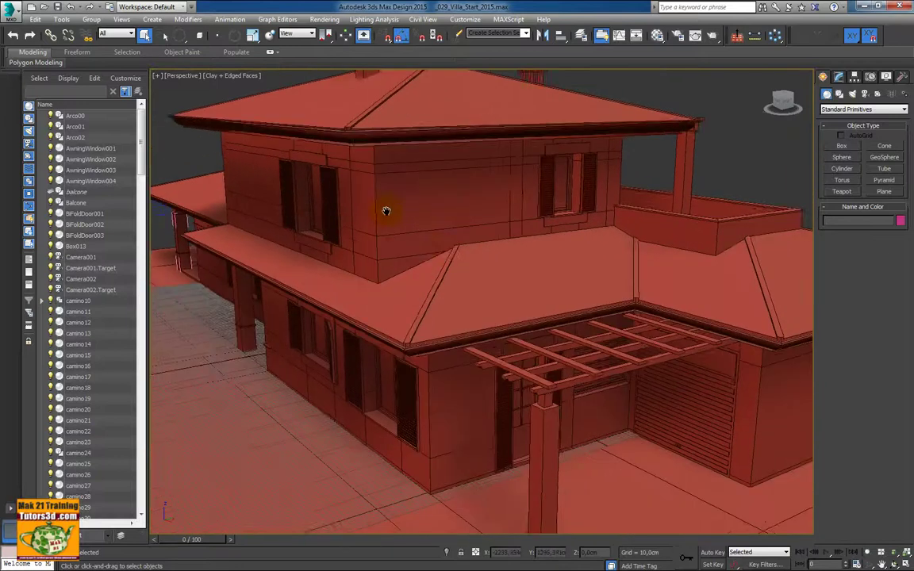
scroll(462, 247, "up", 4)
middle_click_drag(540, 315, 539, 312, "alt")
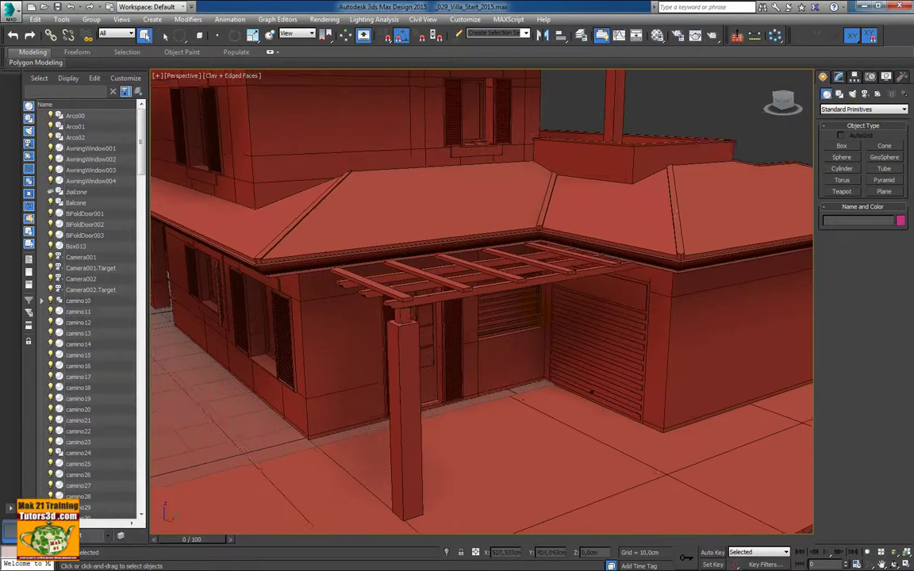
scroll(538, 312, "up", 2)
scroll(538, 312, "down", 2)
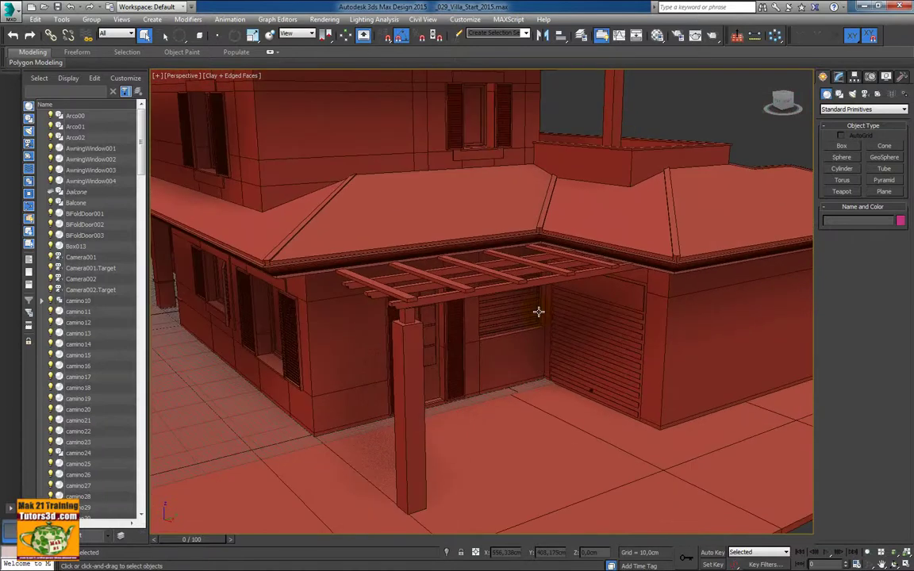
middle_click_drag(538, 312, 669, 310, "alt")
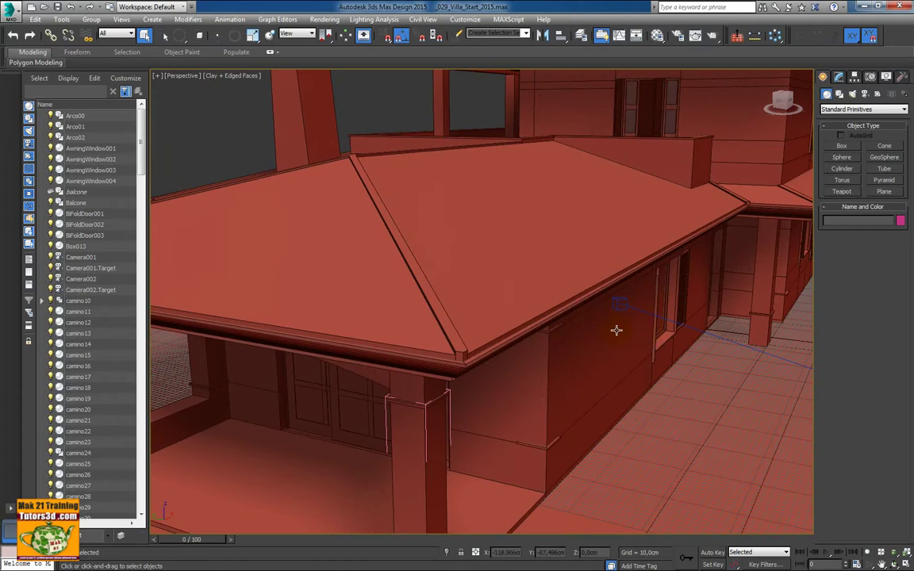
scroll(617, 331, "down", 2)
scroll(615, 329, "down", 3)
scroll(613, 329, "down", 3)
Zoom and orbit the Perspective view along the villa's side wall and eaves
scroll(611, 329, "down", 2)
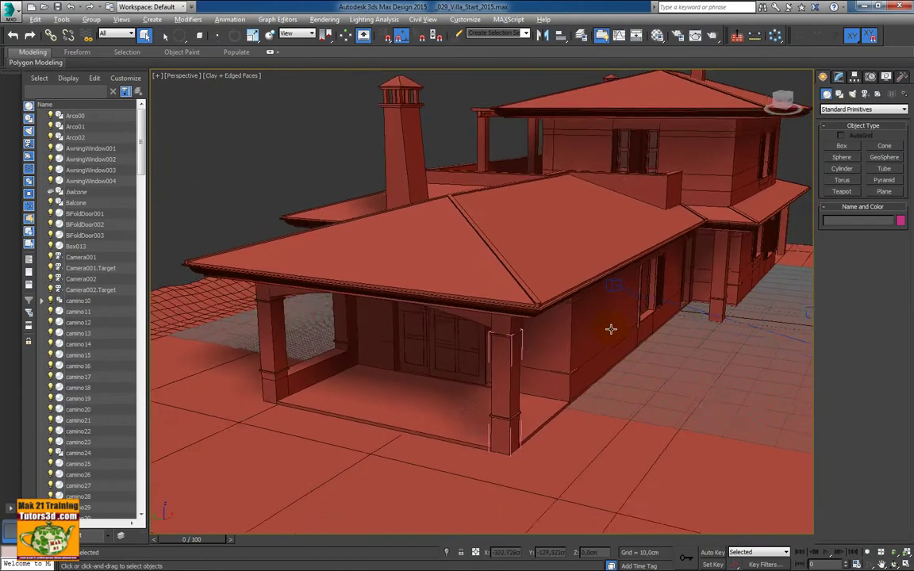
scroll(611, 328, "up", 2)
scroll(615, 326, "up", 2)
scroll(625, 330, "up", 1)
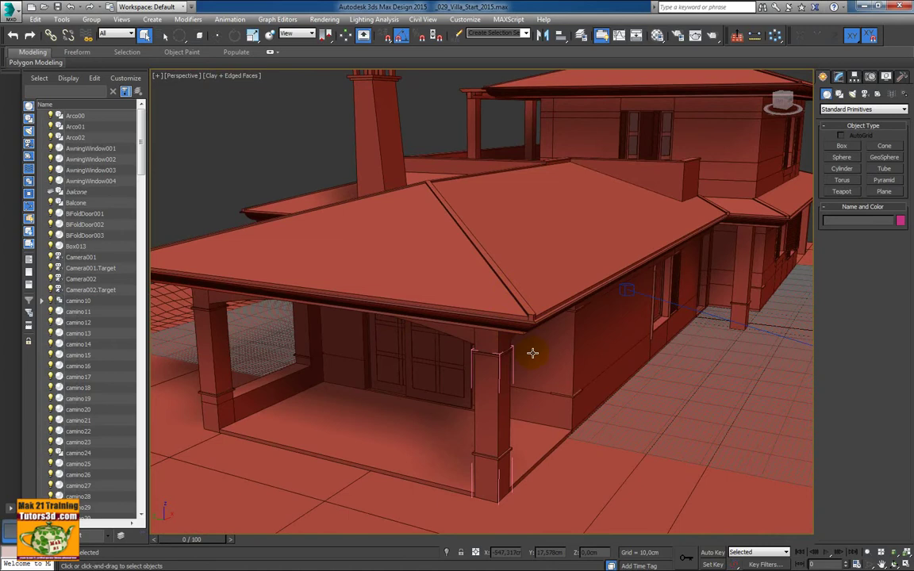
mouse_move(535, 353)
middle_mouse_down("alt")
mouse_move(500, 357)
mouse_move(536, 347)
mouse_move(549, 351)
mouse_move(545, 359)
middle_mouse_up("alt")
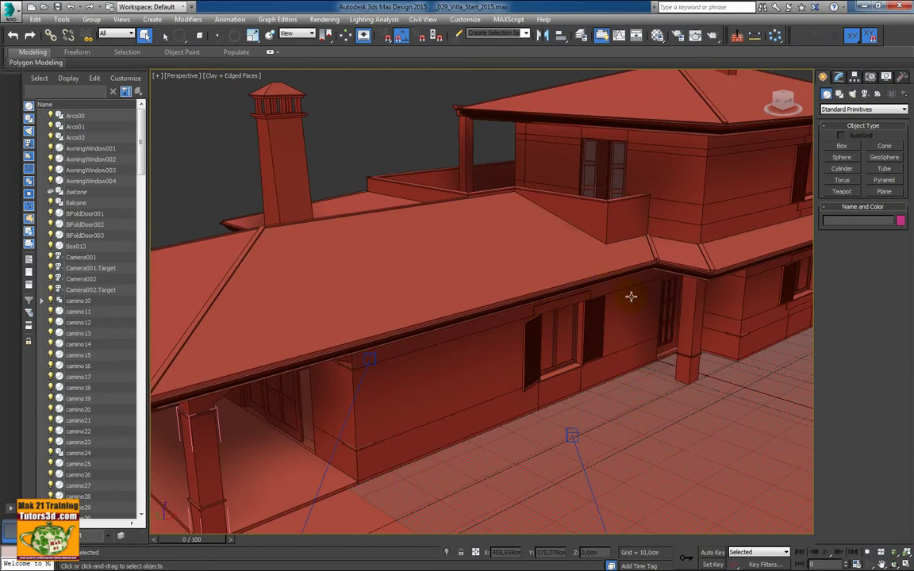
mouse_move(631, 296)
middle_mouse_down("alt")
mouse_move(602, 292)
mouse_move(636, 293)
middle_mouse_up("alt")
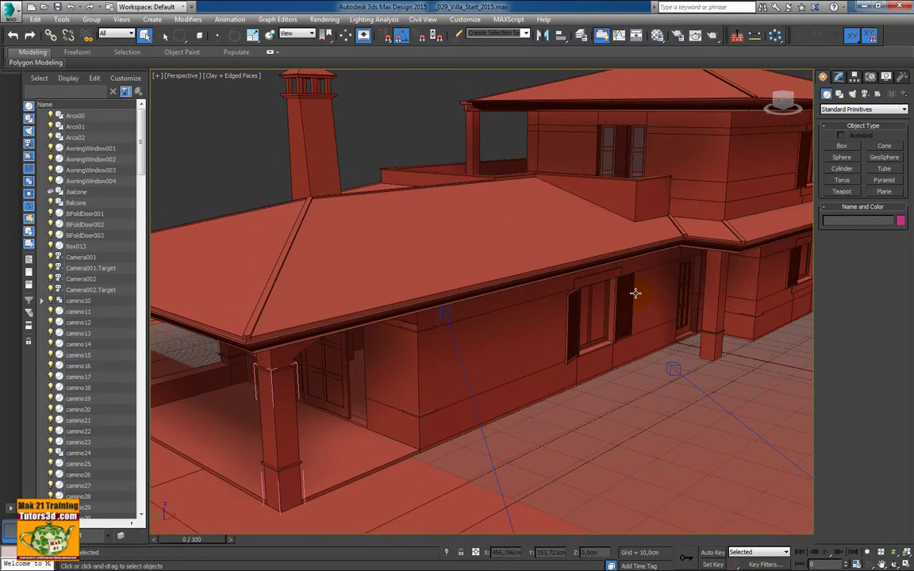
mouse_move(647, 265)
middle_mouse_down("alt")
mouse_move(585, 316)
mouse_move(639, 292)
mouse_move(548, 293)
mouse_move(627, 295)
mouse_move(627, 286)
mouse_move(633, 302)
mouse_move(589, 300)
mouse_move(610, 296)
middle_mouse_up("alt")
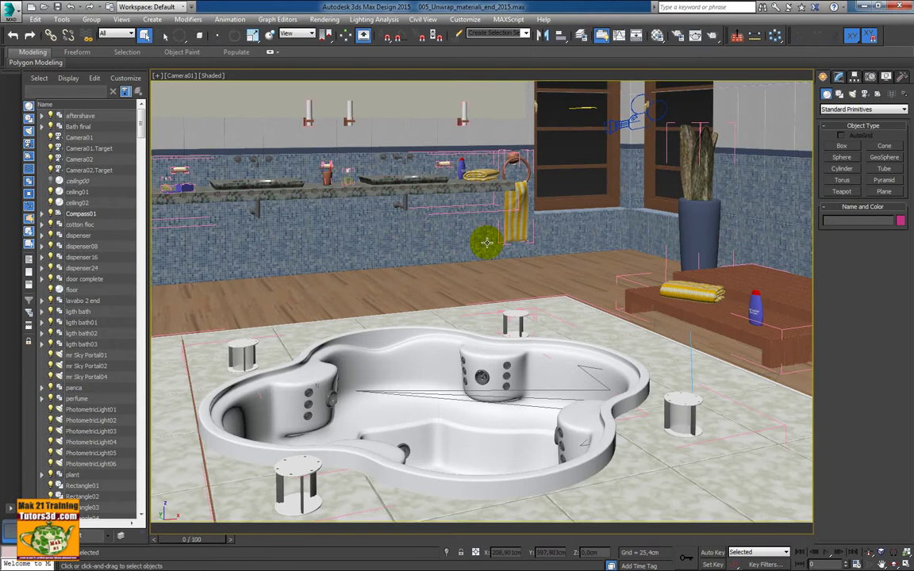
Set the Camera01 view to Shaded + Edged Faces and select the vanity counter Box01
key("F3")
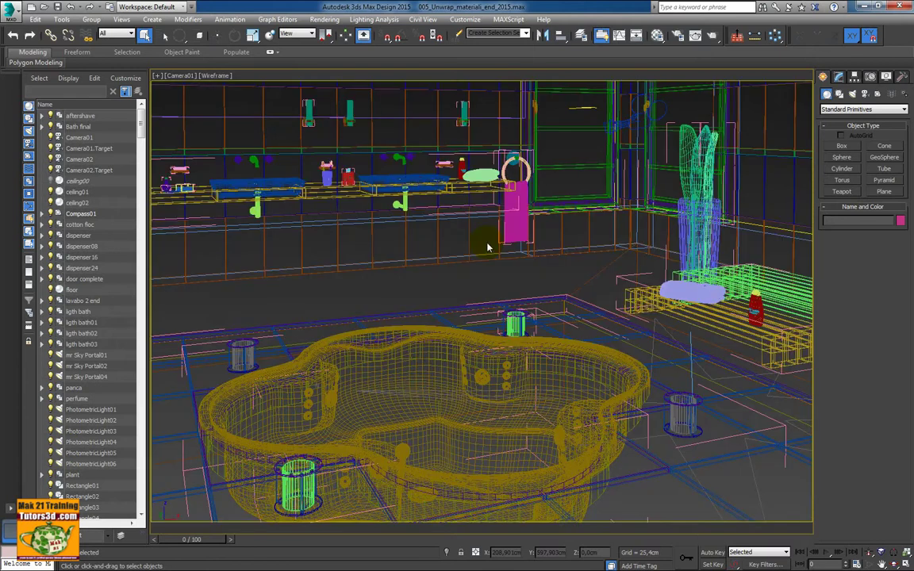
key("F3")
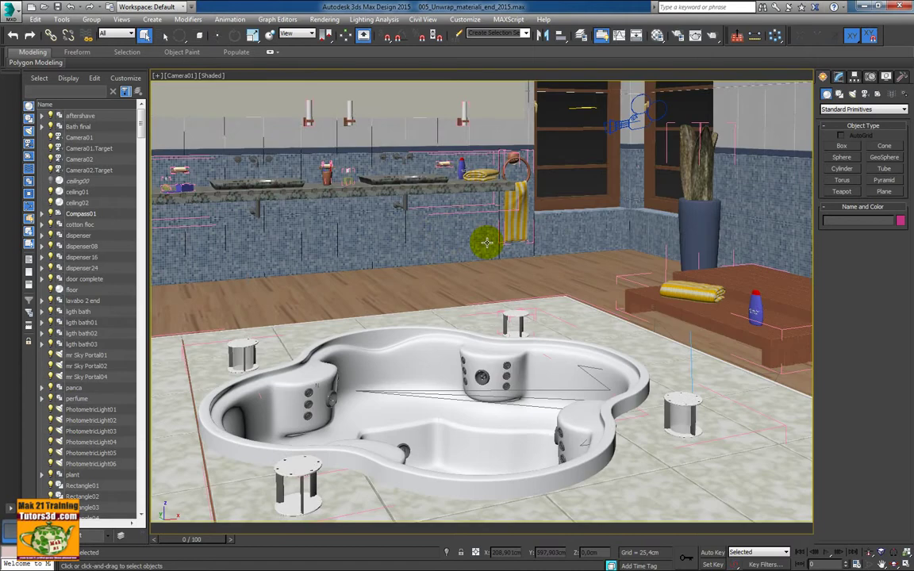
key("F4")
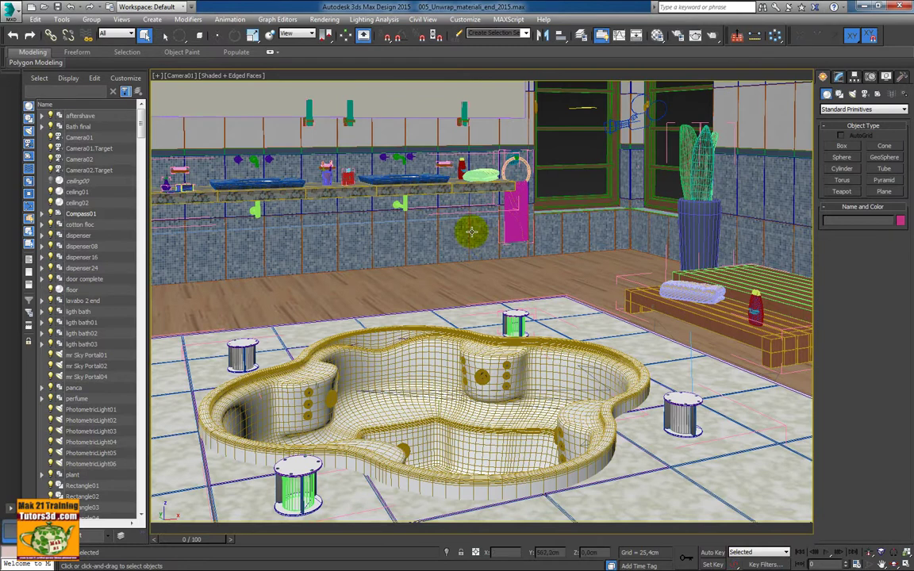
left_click(413, 174)
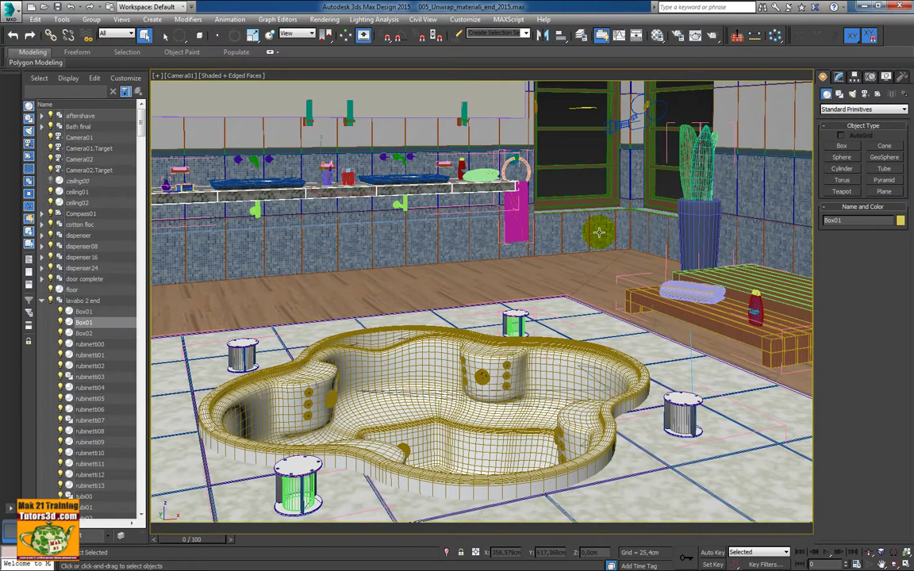
left_click(179, 76)
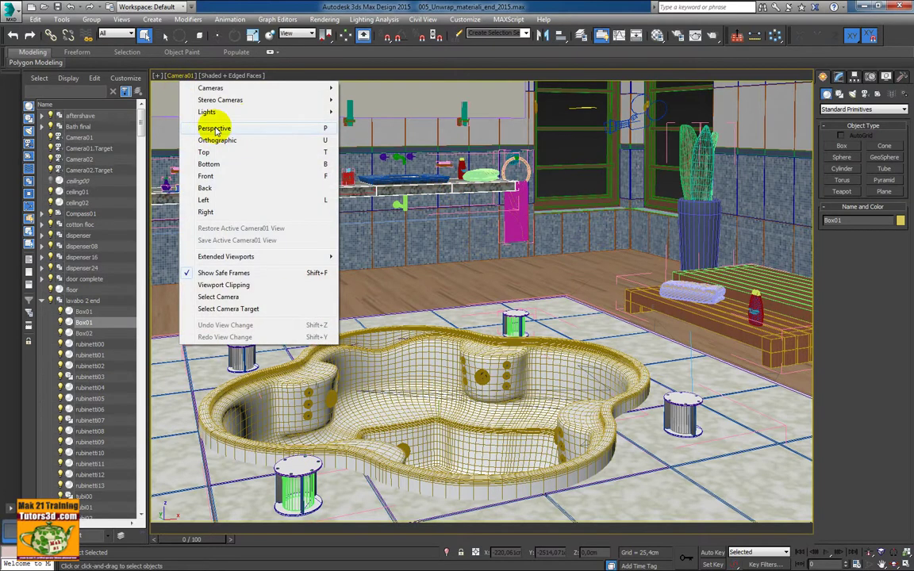
Switch to a Perspective view, isolate the counter Box01 and zoom in from above
left_click(215, 129)
key("alt+q")
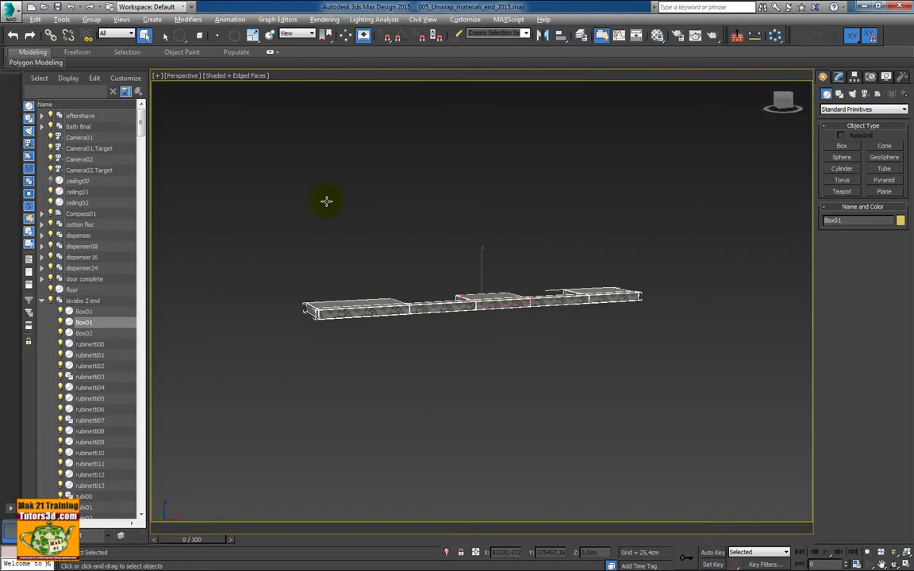
middle_click_drag(470, 275, 481, 300, "alt")
scroll(482, 300, "up", 2)
scroll(483, 302, "up", 2)
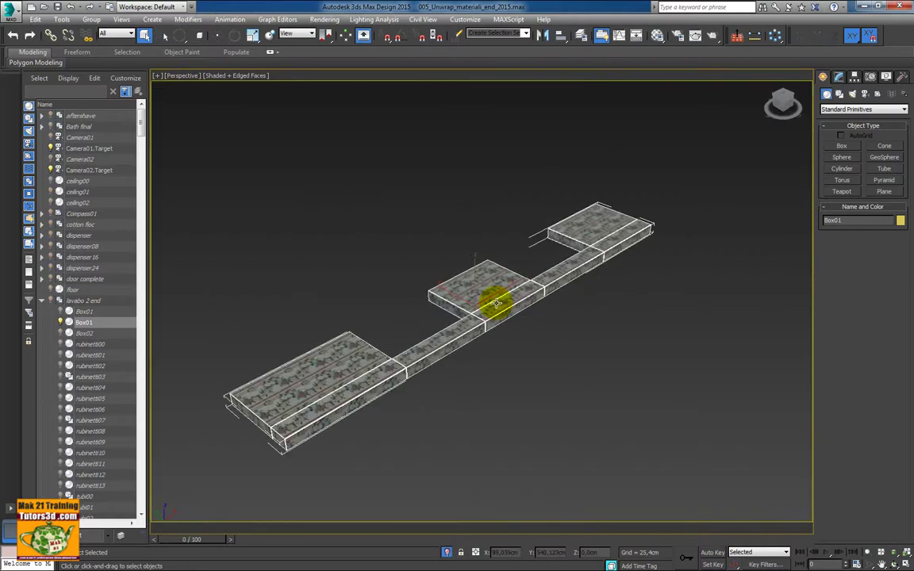
scroll(485, 303, "up", 2)
scroll(487, 305, "up", 2)
scroll(486, 306, "up", 5)
Orbit and pan closely around the mosaic counter, then show its Unwrap UVW modifier stack
mouse_move(486, 304)
middle_mouse_down("alt")
mouse_move(490, 212)
mouse_move(493, 257)
mouse_move(490, 245)
mouse_move(483, 259)
middle_mouse_up("alt")
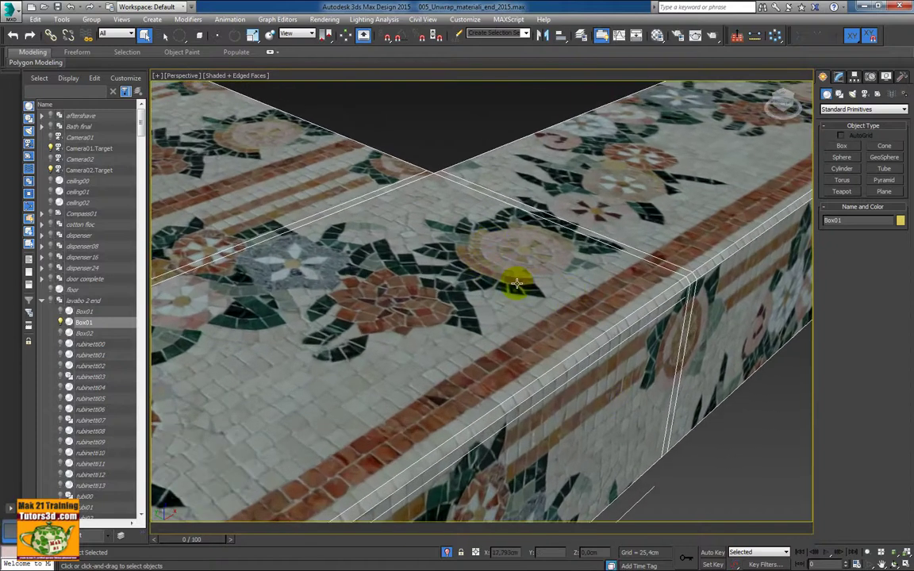
mouse_move(572, 354)
middle_mouse_down("alt")
mouse_move(555, 343)
mouse_move(516, 379)
mouse_move(551, 341)
mouse_move(603, 228)
mouse_move(484, 255)
mouse_move(614, 211)
mouse_move(568, 170)
mouse_move(425, 226)
middle_mouse_up("alt")
mouse_move(332, 315)
middle_mouse_down("alt")
mouse_move(493, 204)
mouse_move(412, 255)
mouse_move(412, 292)
mouse_move(523, 248)
middle_mouse_up("alt")
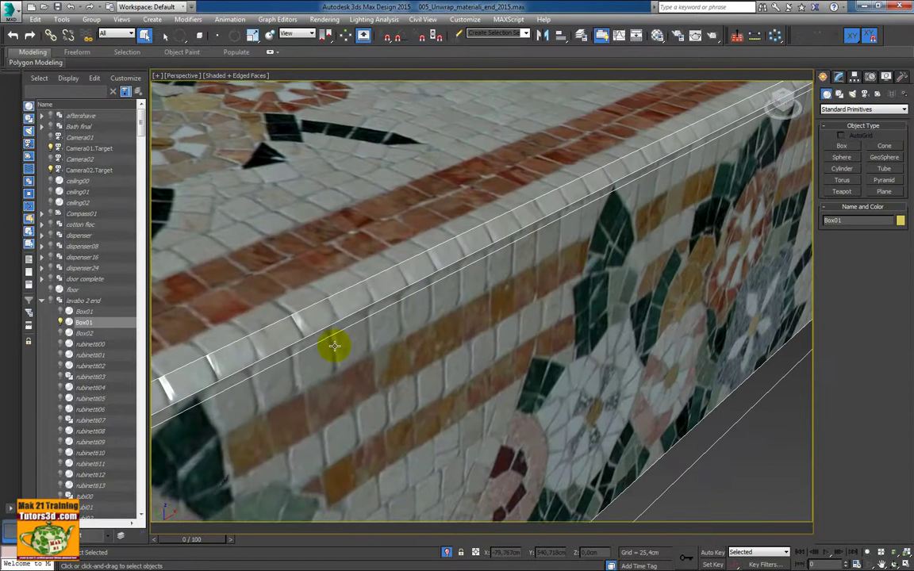
mouse_move(331, 347)
middle_mouse_down("alt")
mouse_move(374, 326)
mouse_move(360, 383)
middle_mouse_up("alt")
mouse_move(469, 288)
middle_mouse_down()
mouse_move(516, 302)
mouse_move(382, 337)
mouse_move(543, 240)
mouse_move(296, 353)
mouse_move(496, 224)
mouse_move(459, 185)
mouse_move(490, 230)
mouse_move(460, 285)
mouse_move(451, 261)
mouse_move(472, 271)
mouse_move(506, 221)
mouse_move(306, 270)
middle_mouse_up()
scroll(515, 229, "up", 3)
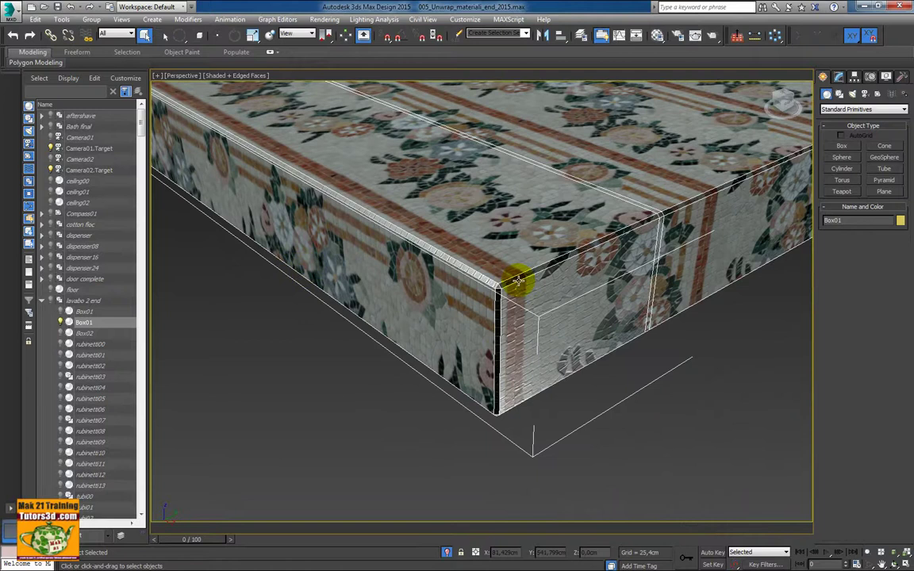
middle_click_drag(500, 292, 555, 376)
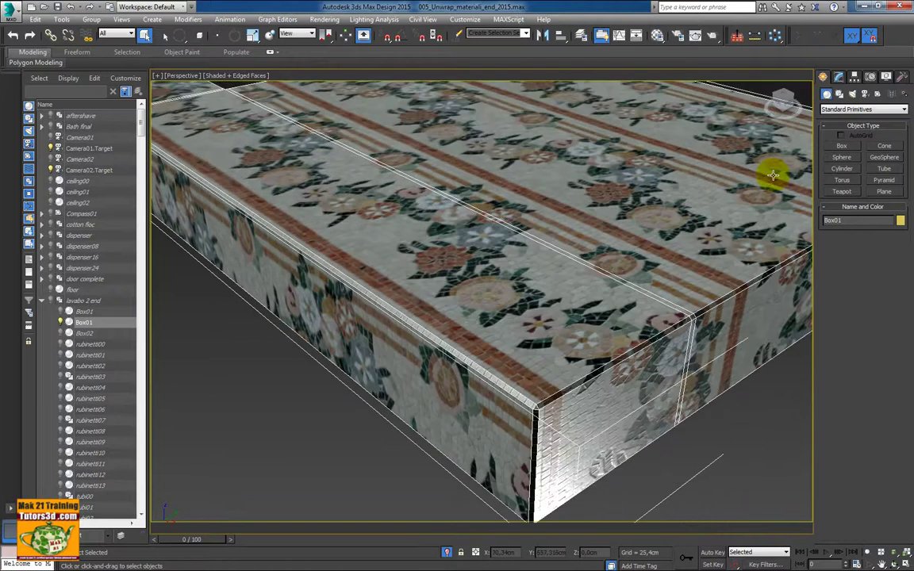
left_click(842, 80)
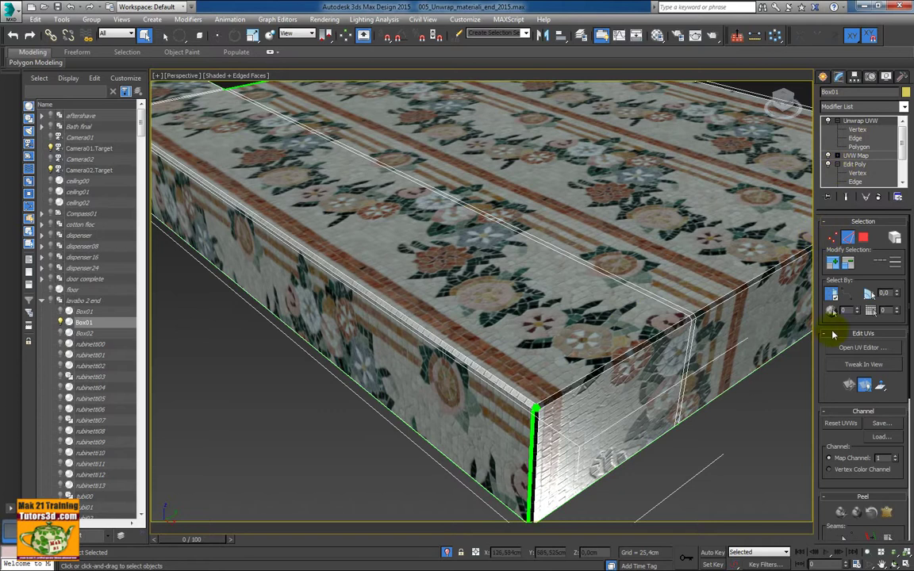
Show ceramic tiling Map #41 behind the counter's UVs in the Edit UVWs editor, then close it
left_click(858, 349)
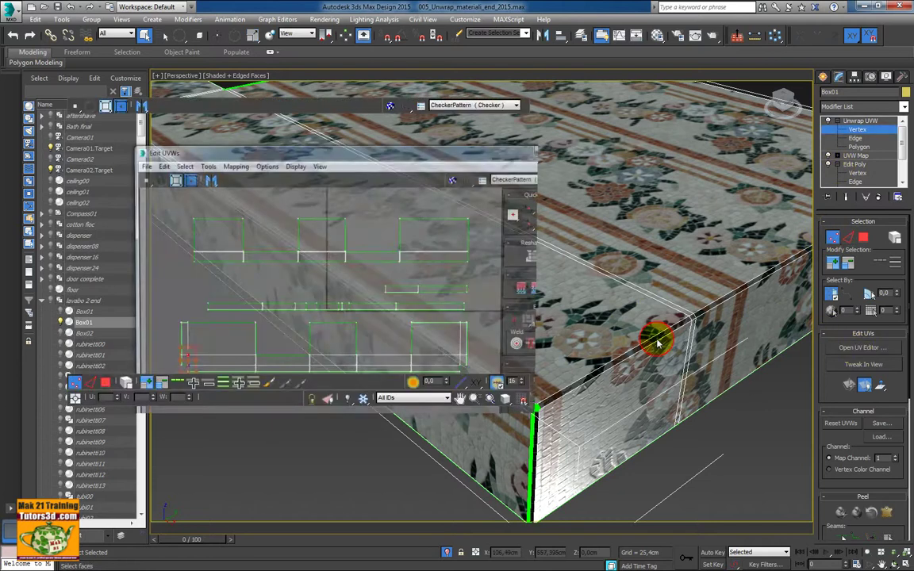
left_click_drag(438, 81, 579, 86)
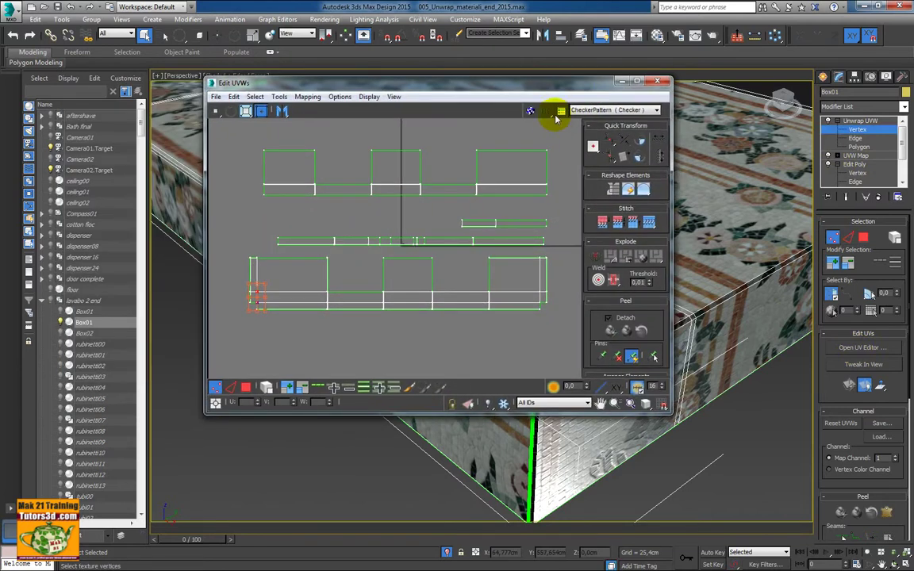
left_click(593, 111)
left_click(593, 128)
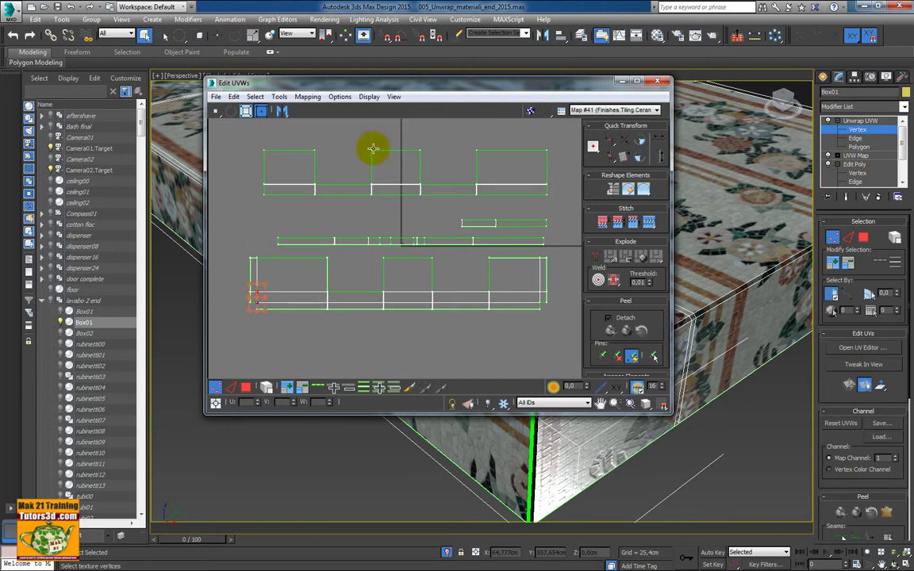
left_click(530, 111)
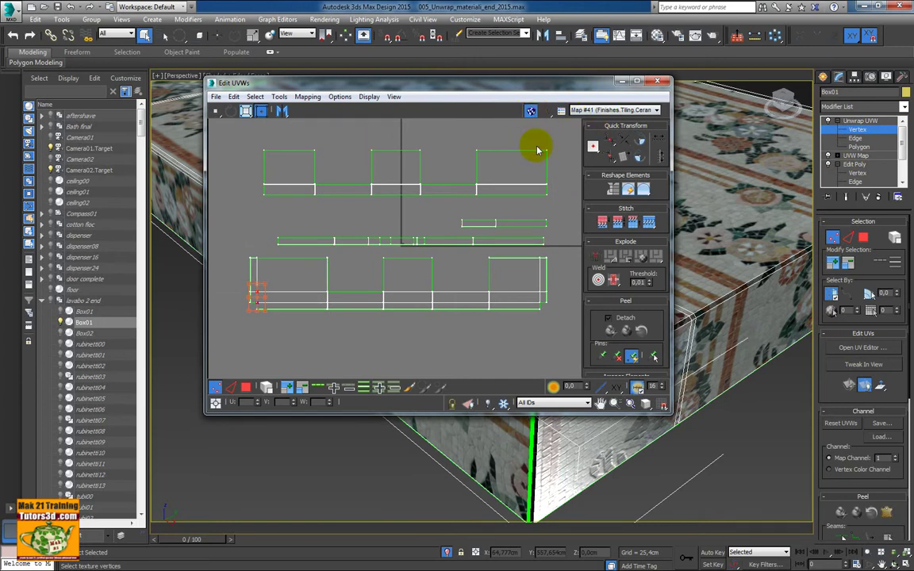
left_click(647, 112)
left_click(639, 135)
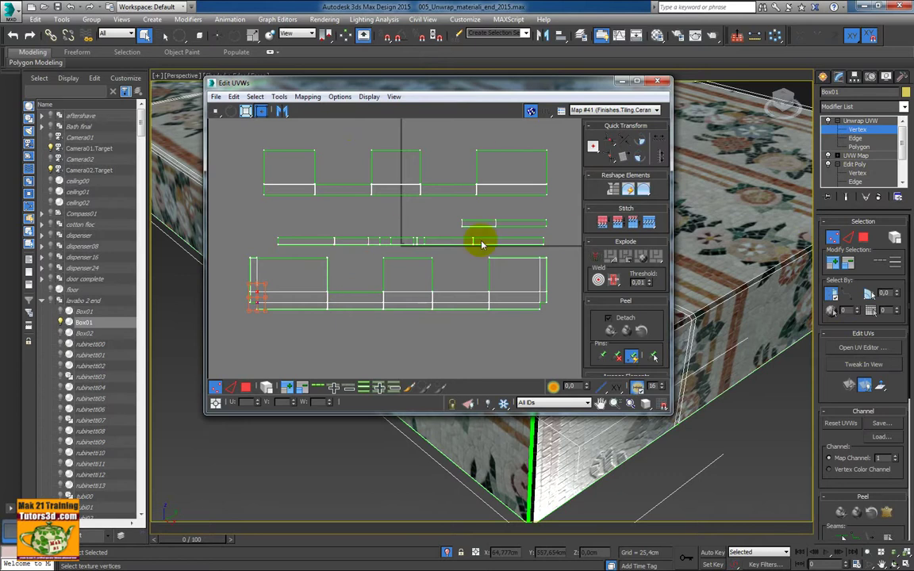
left_click(657, 81)
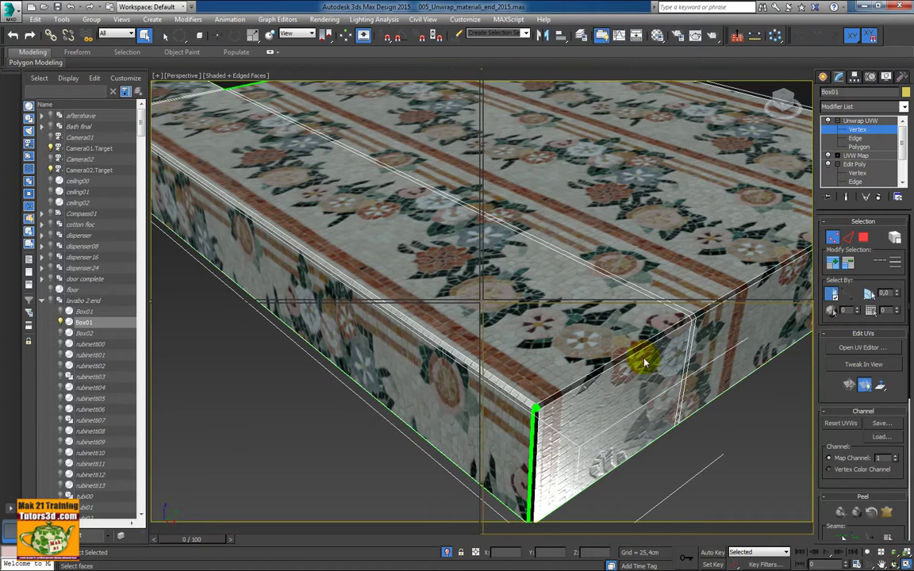
End isolation to show the whole bathroom and maximize the Perspective view
key("alt+w")
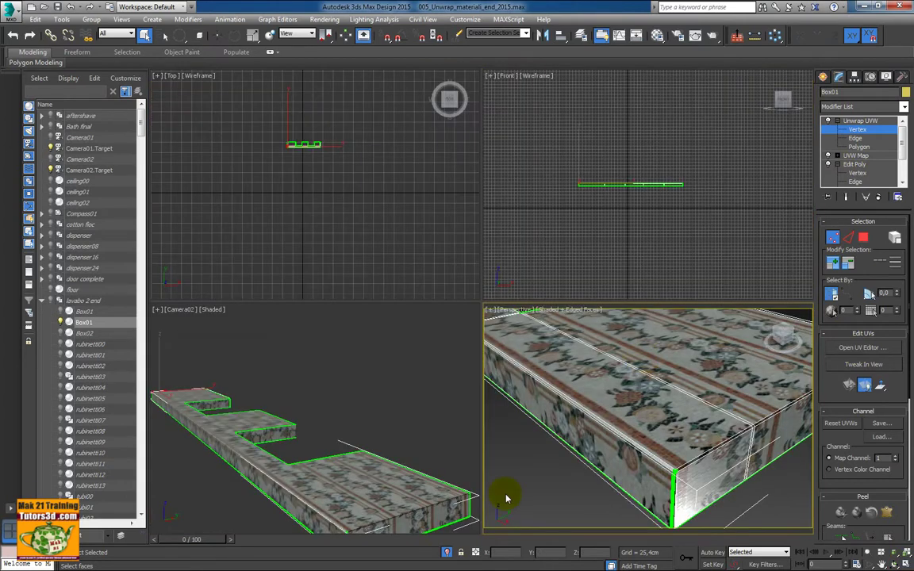
key("alt+q")
right_click(549, 436)
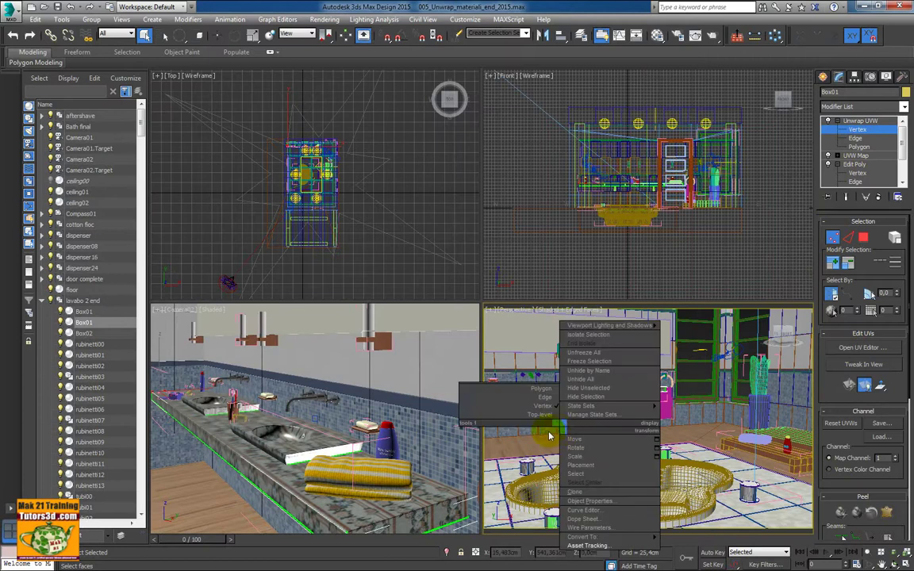
left_click(540, 438)
key("alt+w")
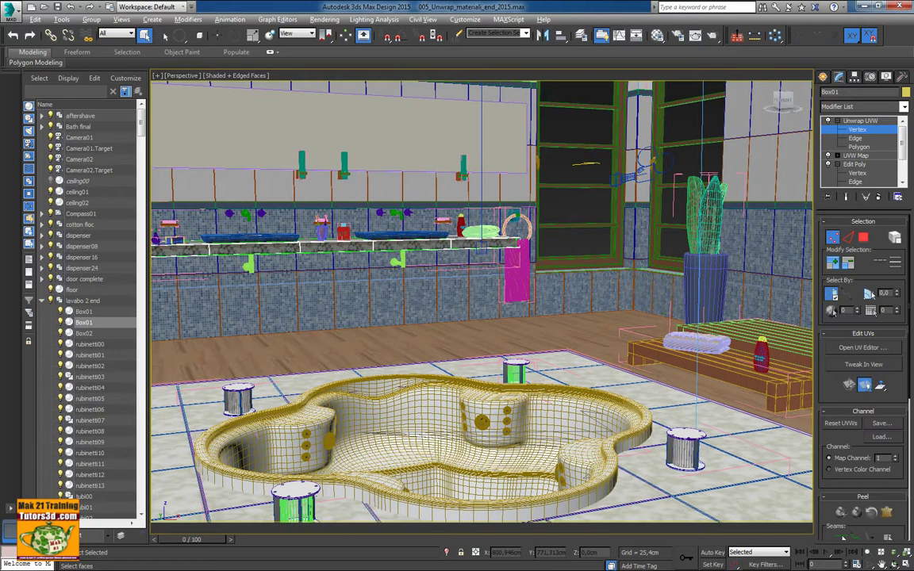
Drop another .max scene file into the viewport and open it, discarding current changes
left_click_drag(832, 310, 656, 270)
left_click(688, 279)
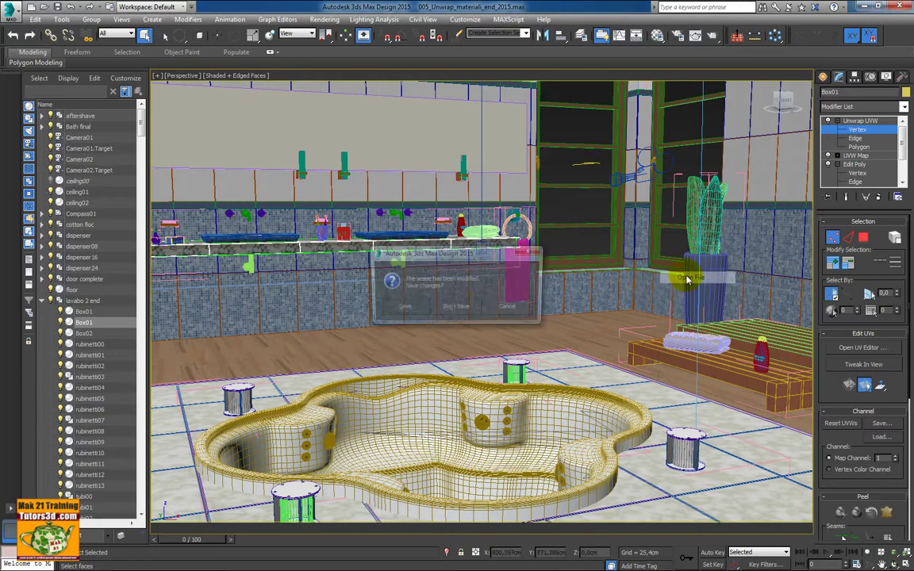
left_click(458, 307)
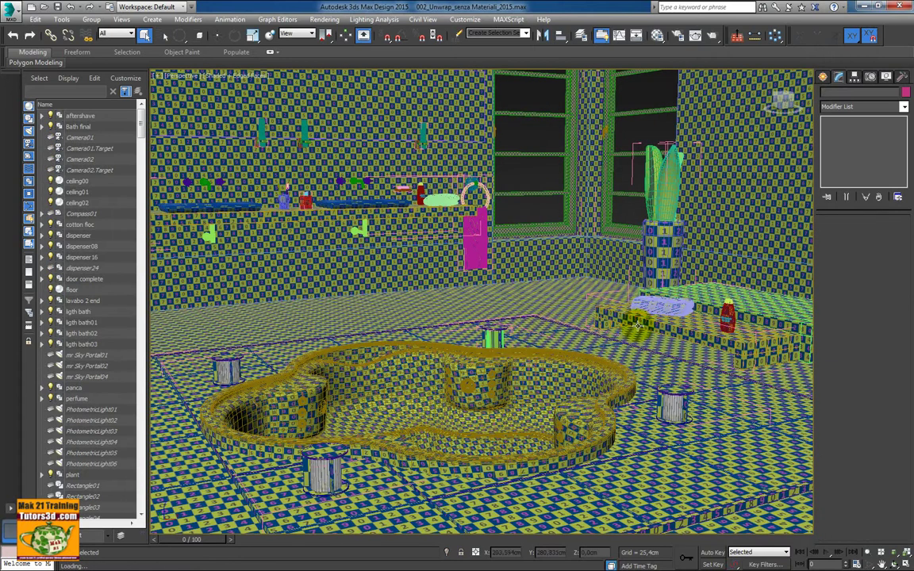
Isolate the towel cloth03 and orbit around it to inspect its checker mapping
left_click(491, 265)
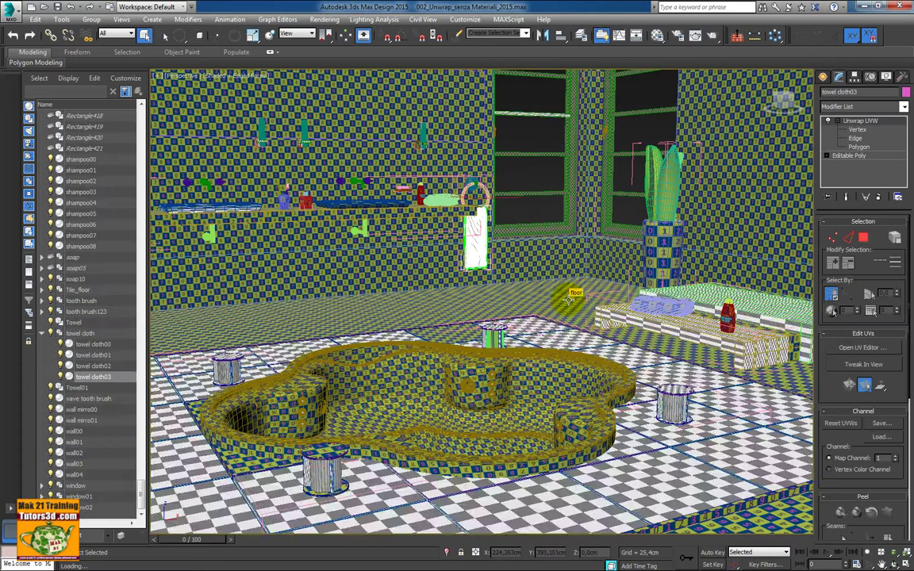
key("alt+q")
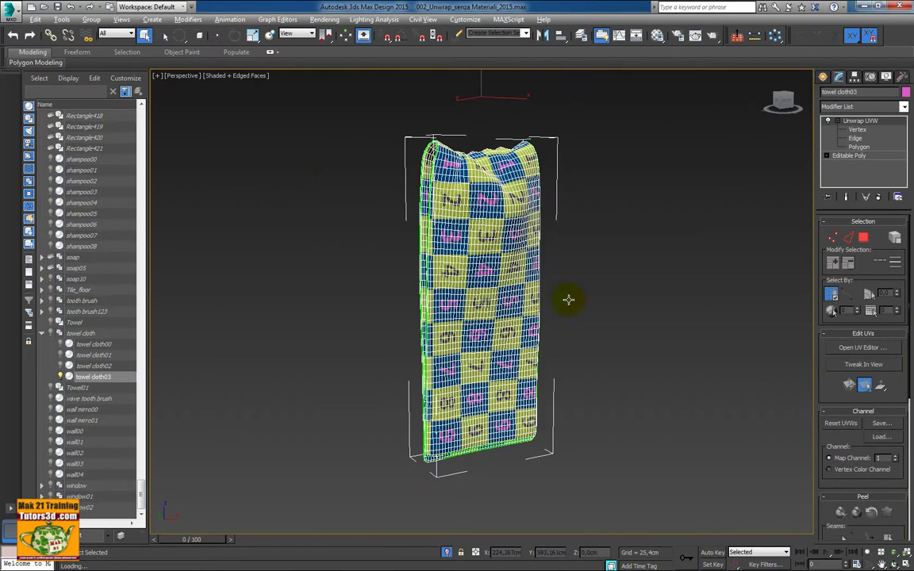
mouse_move(375, 275)
middle_mouse_down("alt")
mouse_move(382, 255)
mouse_move(367, 285)
mouse_move(378, 337)
mouse_move(547, 293)
mouse_move(521, 265)
middle_mouse_up("alt")
left_click(390, 253)
scroll(516, 327, "up", 5)
mouse_move(517, 326)
middle_mouse_down("alt")
mouse_move(520, 306)
mouse_move(592, 378)
mouse_move(676, 382)
mouse_move(702, 427)
mouse_move(675, 336)
mouse_move(692, 252)
mouse_move(737, 188)
mouse_move(718, 292)
mouse_move(594, 328)
mouse_move(520, 307)
mouse_move(540, 282)
mouse_move(592, 317)
mouse_move(558, 323)
mouse_move(576, 268)
middle_mouse_up("alt")
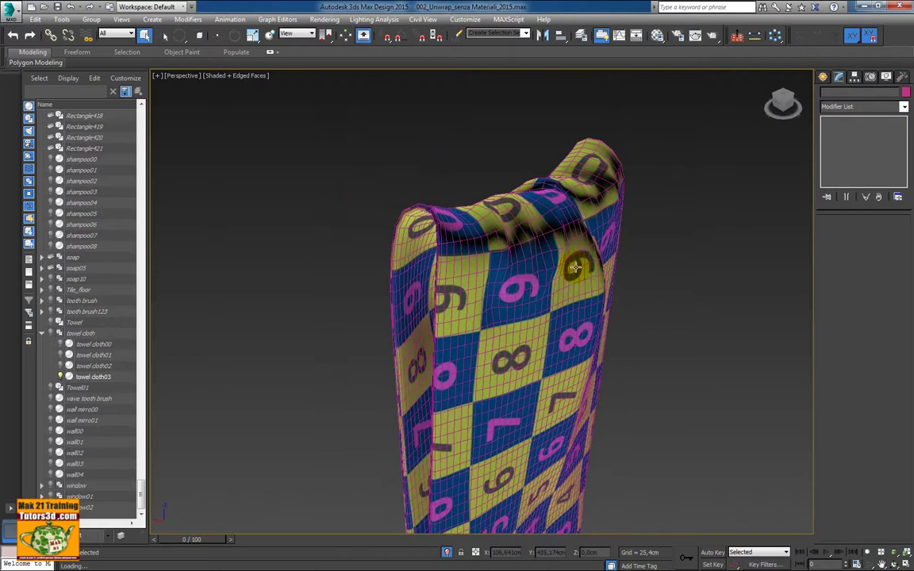
Restore all objects, maximize the Camera02 sink view, toggle F3/F4 shading and select Box01
left_click(906, 565)
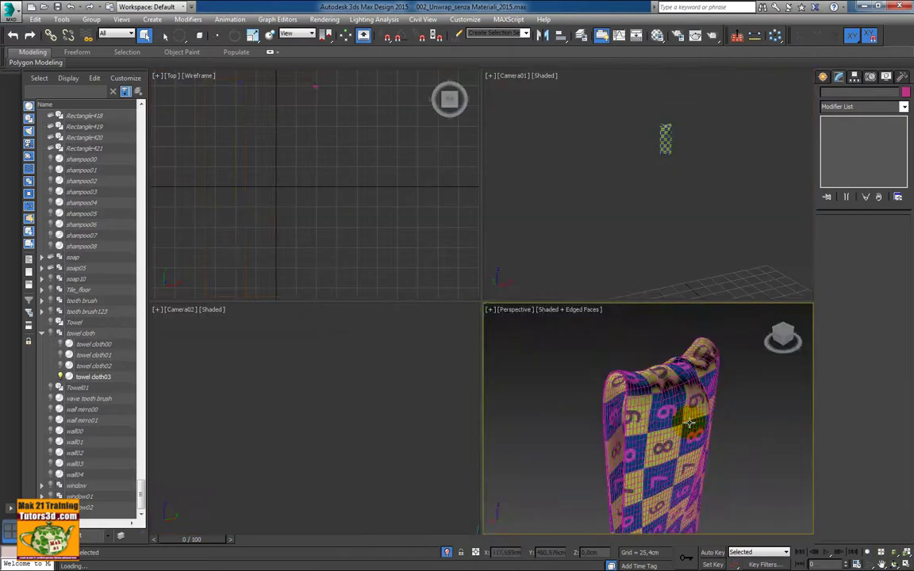
left_click(448, 554)
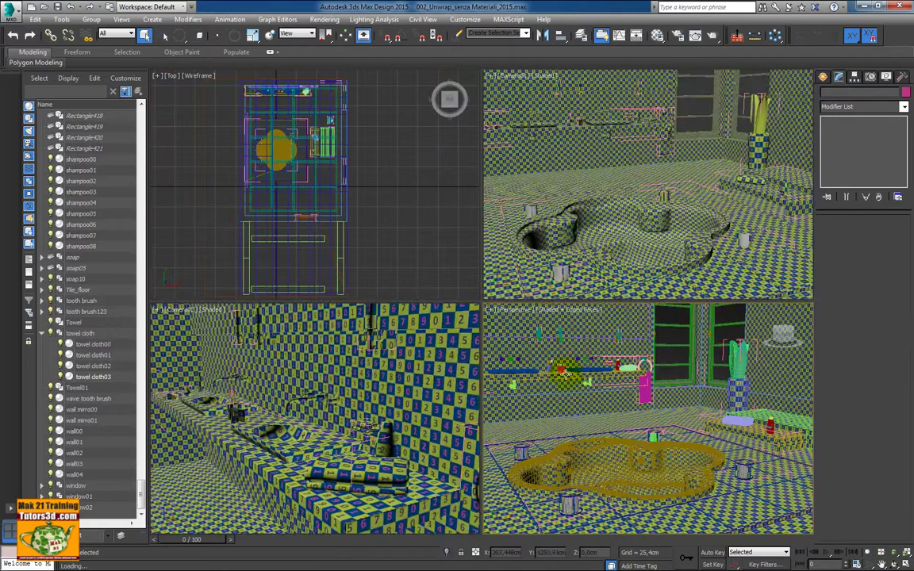
right_click(500, 332)
left_click(539, 318)
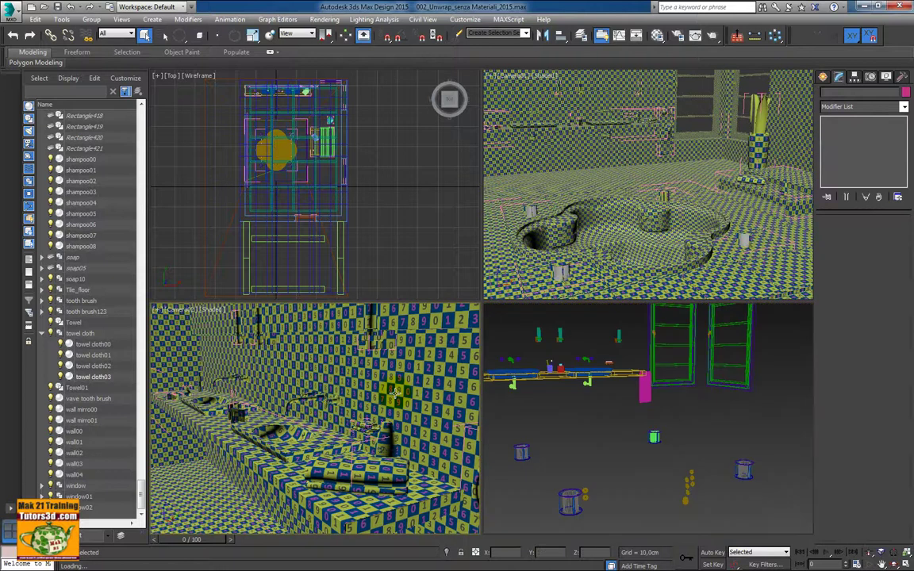
key("alt+w")
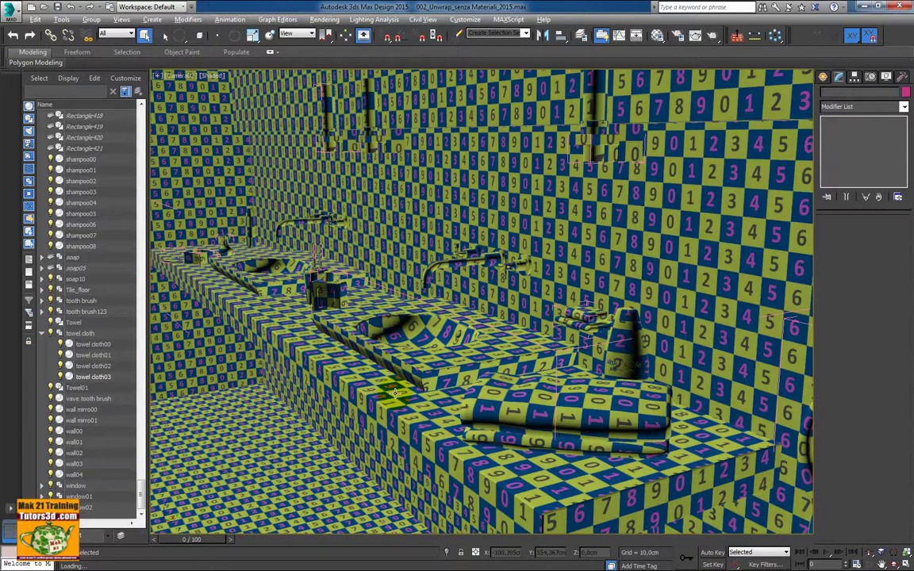
key("F3")
key("F3")
key("F3")
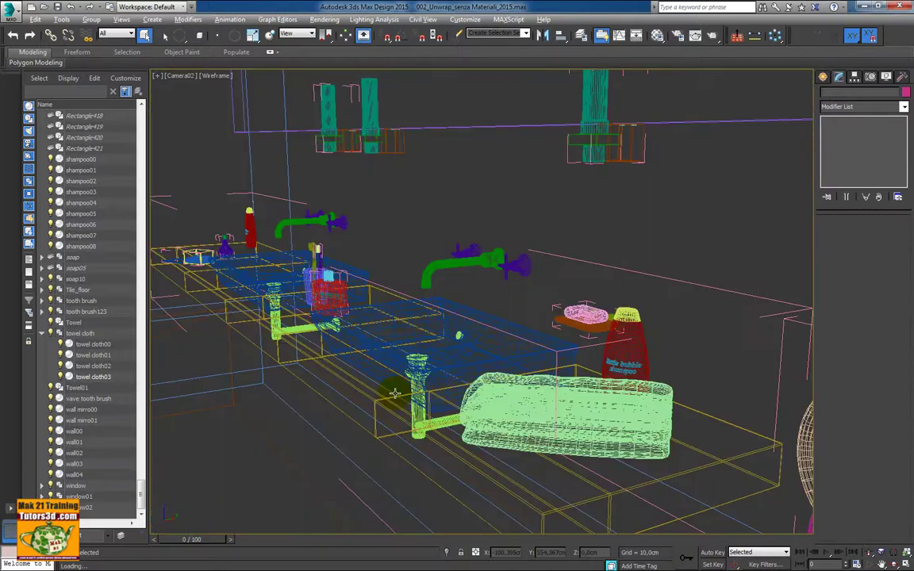
key("F3")
key("F4")
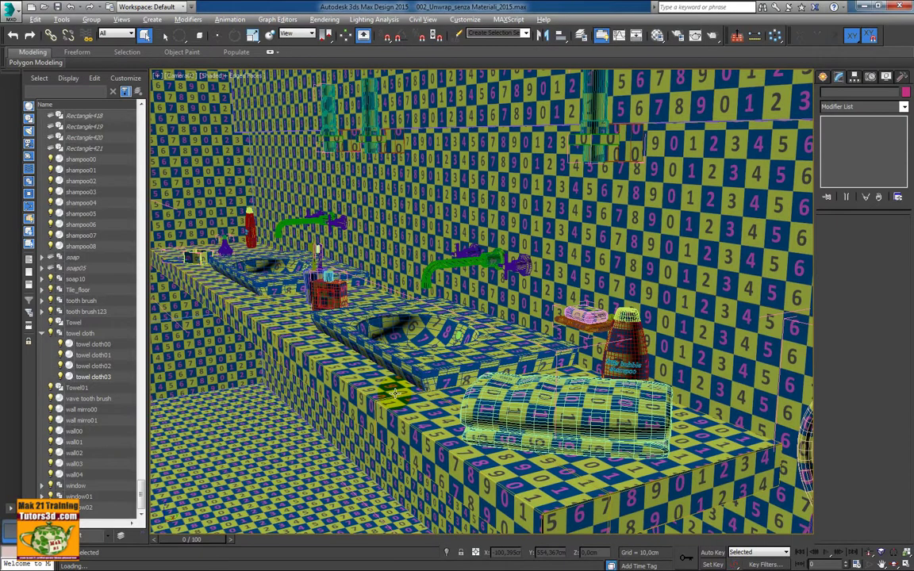
key("F4")
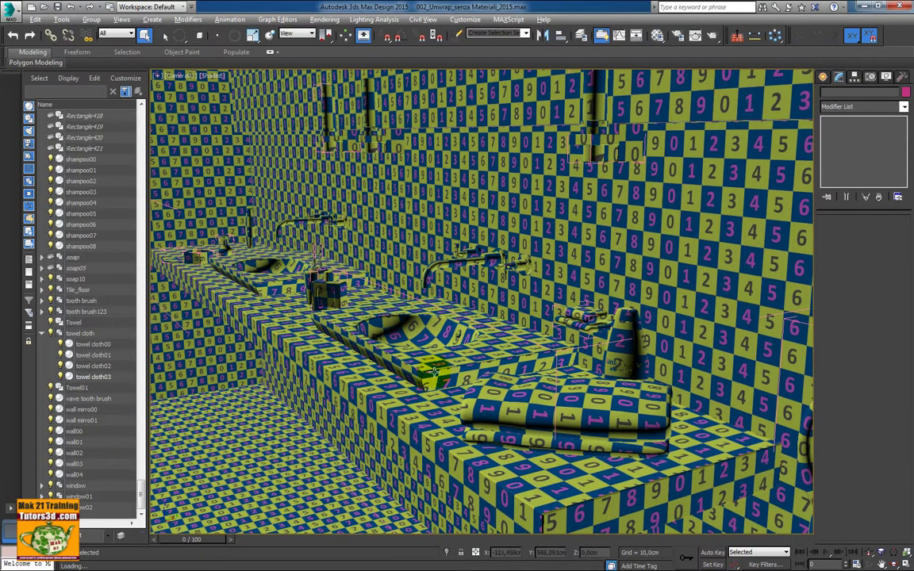
left_click(434, 371)
Isolate countertop Box01 in Perspective, orbit and zoom around it, then end isolation
key("alt+q")
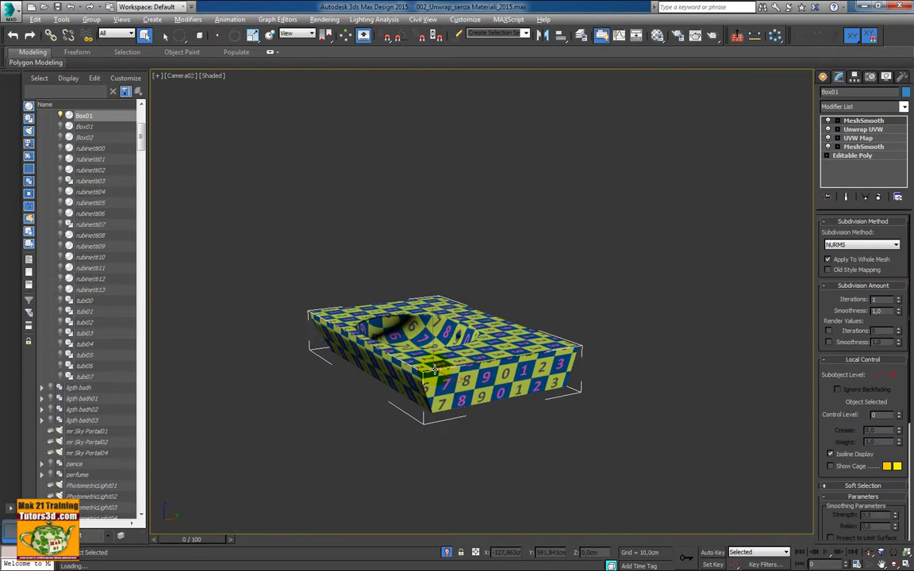
key("p")
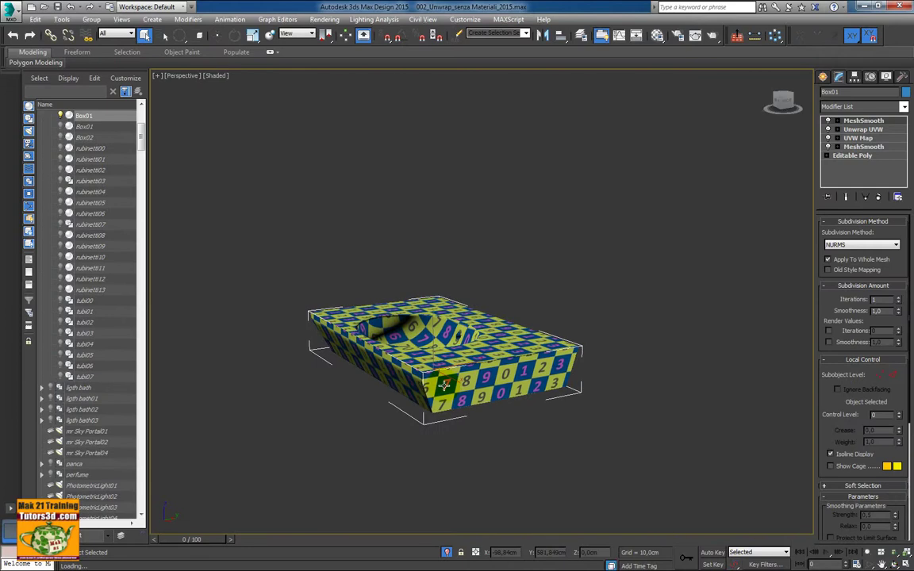
middle_click_drag(442, 382, 547, 407, "alt")
scroll(526, 363, "up", 3)
scroll(526, 363, "up", 3)
mouse_move(527, 364)
middle_mouse_down("alt")
mouse_move(562, 306)
mouse_move(678, 302)
mouse_move(693, 386)
mouse_move(521, 331)
mouse_move(526, 351)
mouse_move(484, 394)
mouse_move(465, 396)
mouse_move(515, 385)
middle_mouse_up("alt")
scroll(526, 351, "down", 5)
scroll(464, 396, "up", 3)
scroll(419, 384, "down", 2)
scroll(423, 388, "down", 2)
scroll(500, 388, "up", 1)
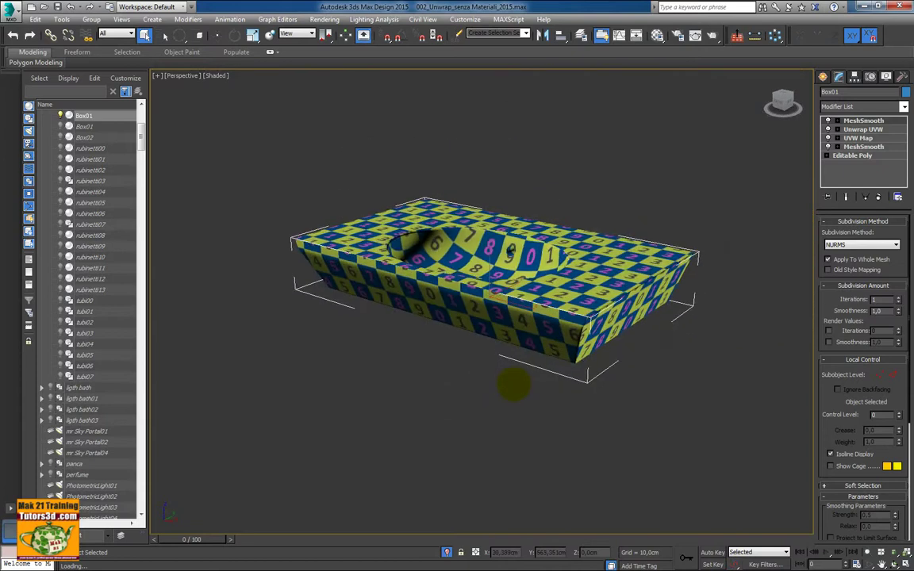
left_click(447, 553)
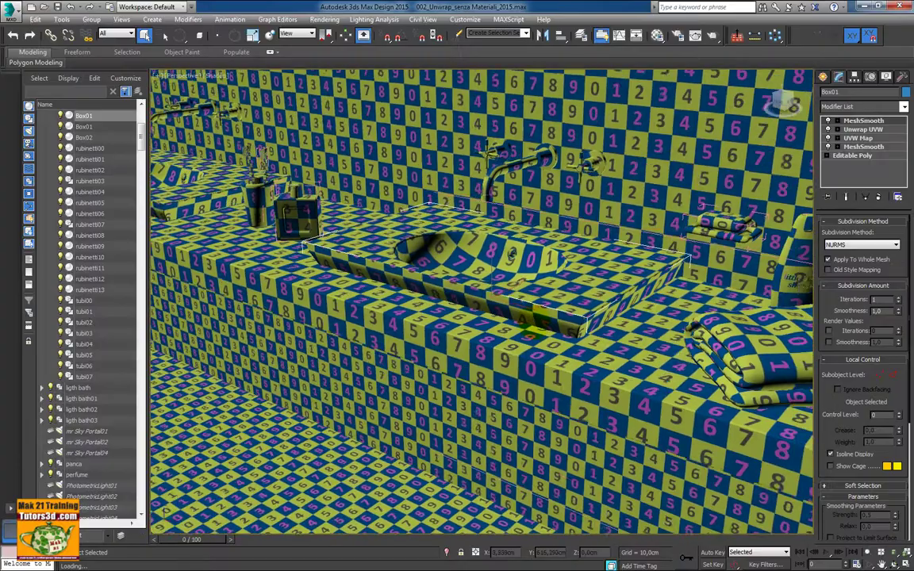
Orbit around the sink counter, then move the lesson video player to the upper left
mouse_move(532, 331)
middle_mouse_down("alt")
mouse_move(468, 347)
mouse_move(482, 371)
middle_mouse_up("alt")
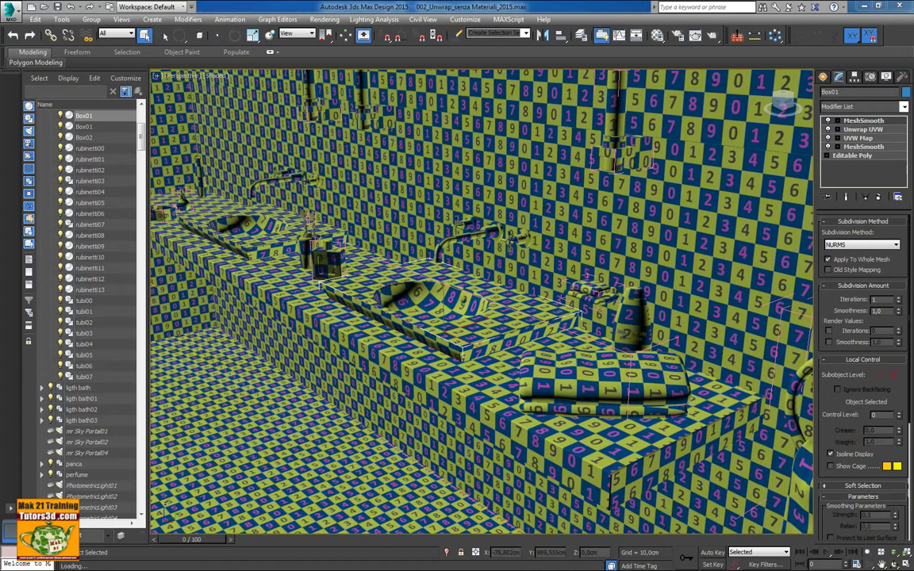
left_click_drag(653, 108, 302, 46)
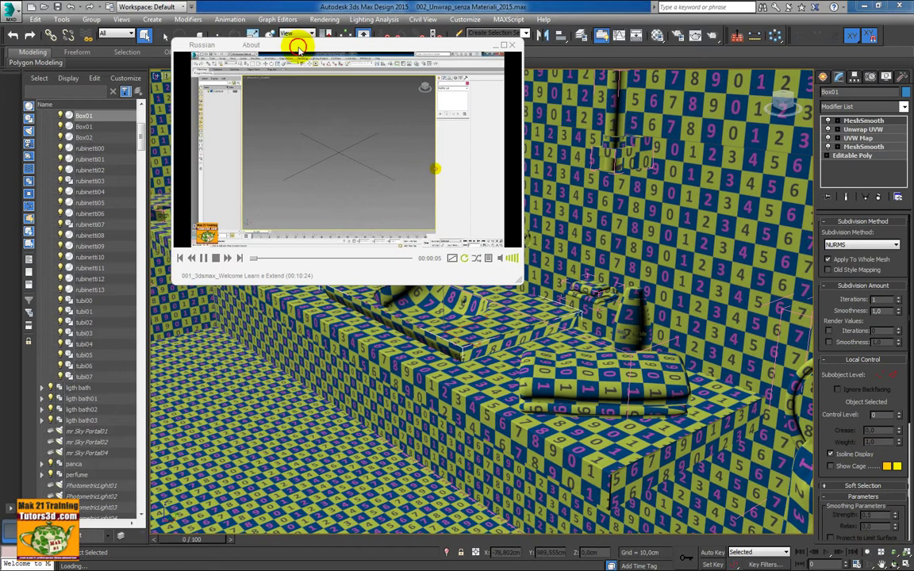
Enlarge and reposition the video player with its lesson playlist showing
left_click_drag(298, 46, 244, 23)
left_click_drag(466, 259, 758, 447)
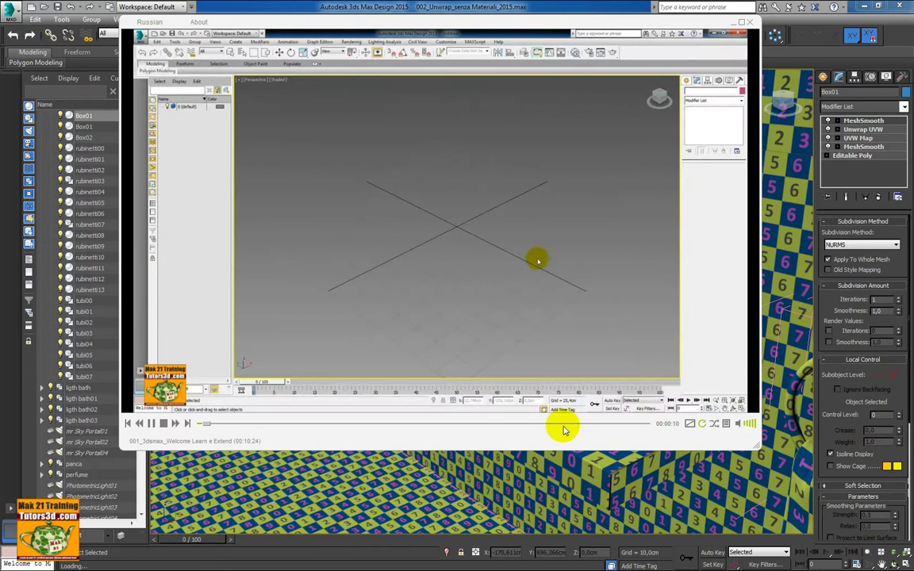
left_click(727, 427)
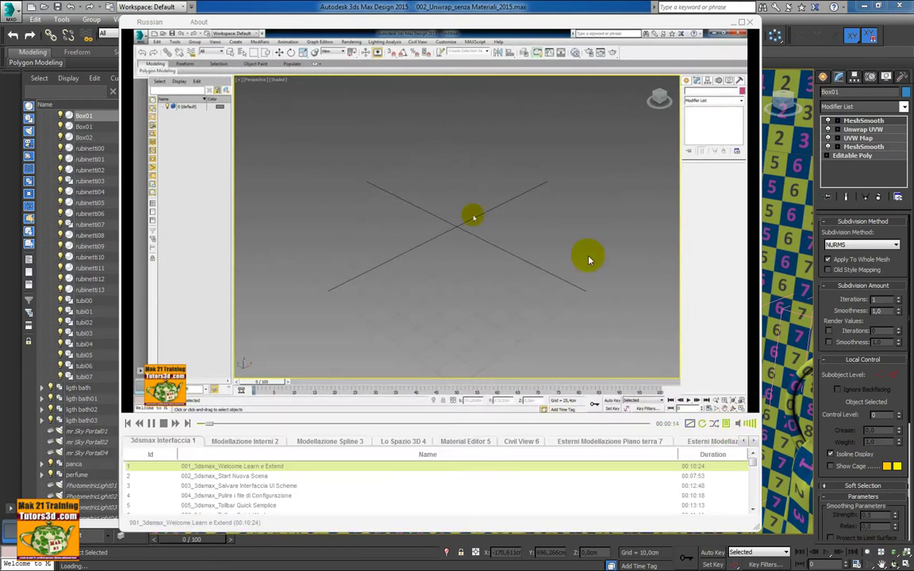
left_click_drag(503, 22, 404, 15)
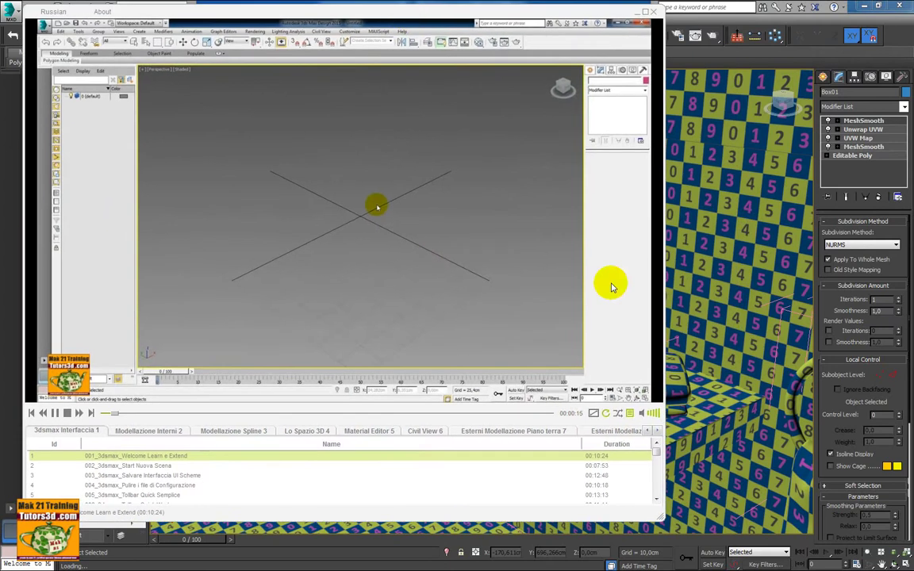
left_click_drag(659, 519, 873, 524)
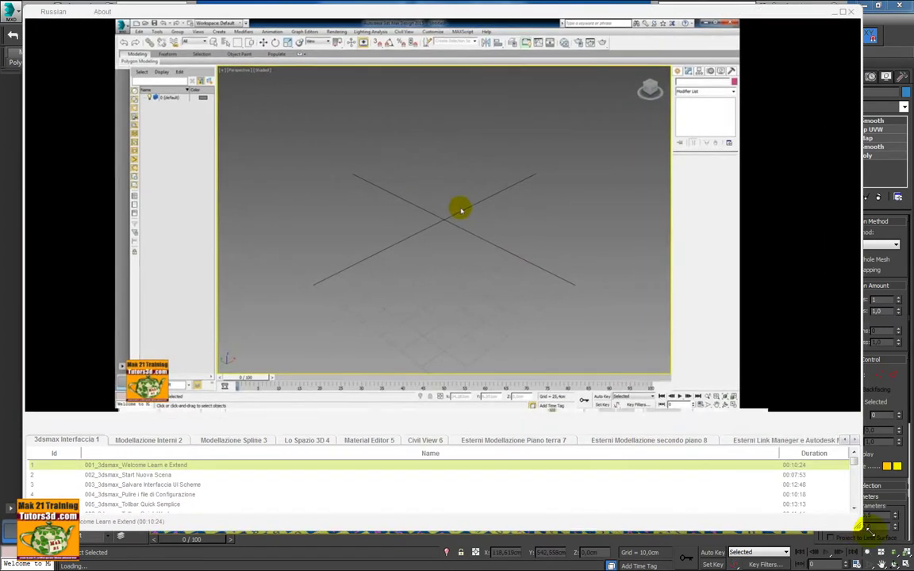
Toggle fullscreen off again and start lesson 011_3dsmax_Application Menu_Export Design Review
left_click(809, 426)
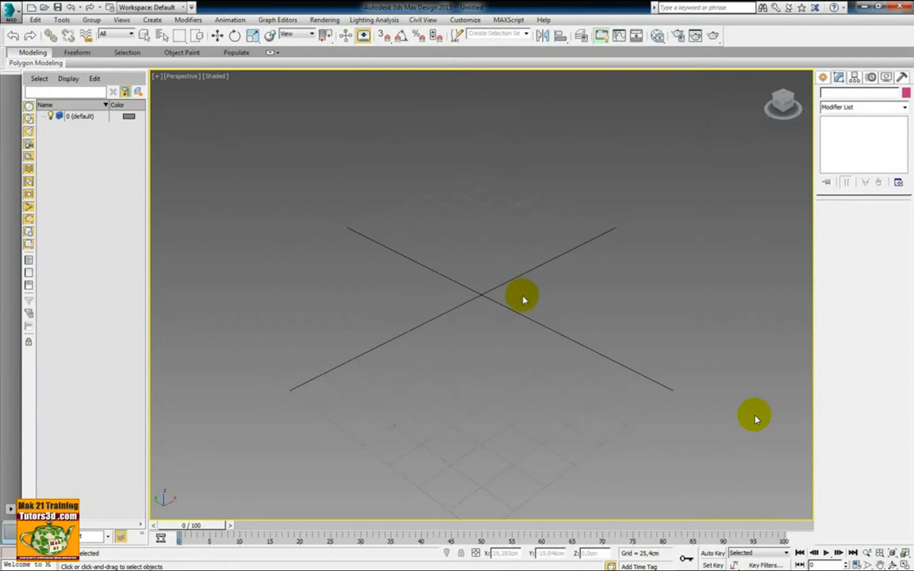
double_click(756, 419)
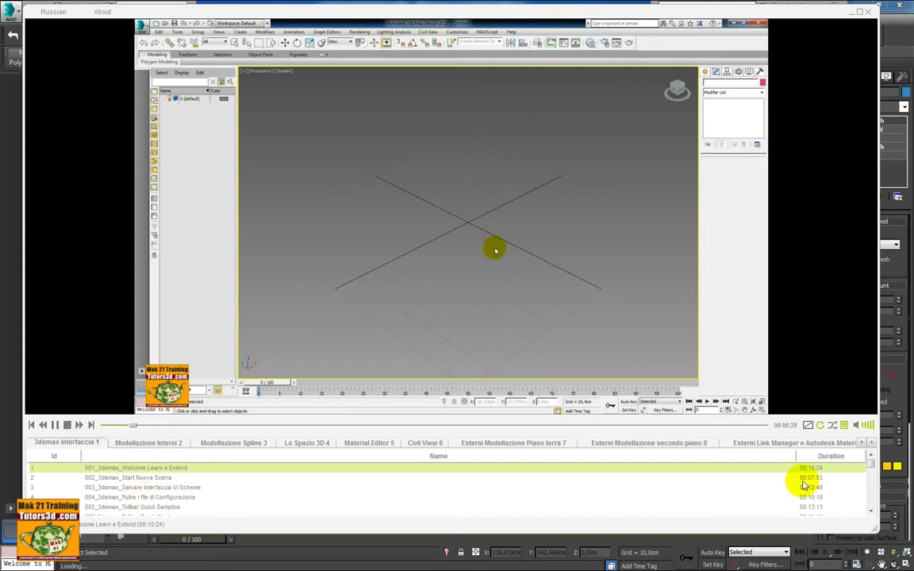
scroll(870, 468, "down", 2)
scroll(870, 470, "down", 1)
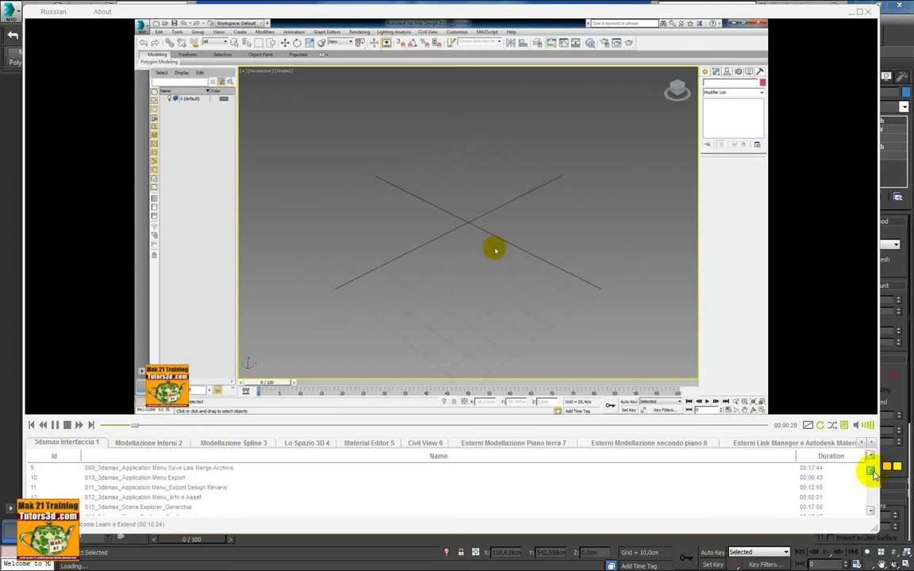
double_click(197, 488)
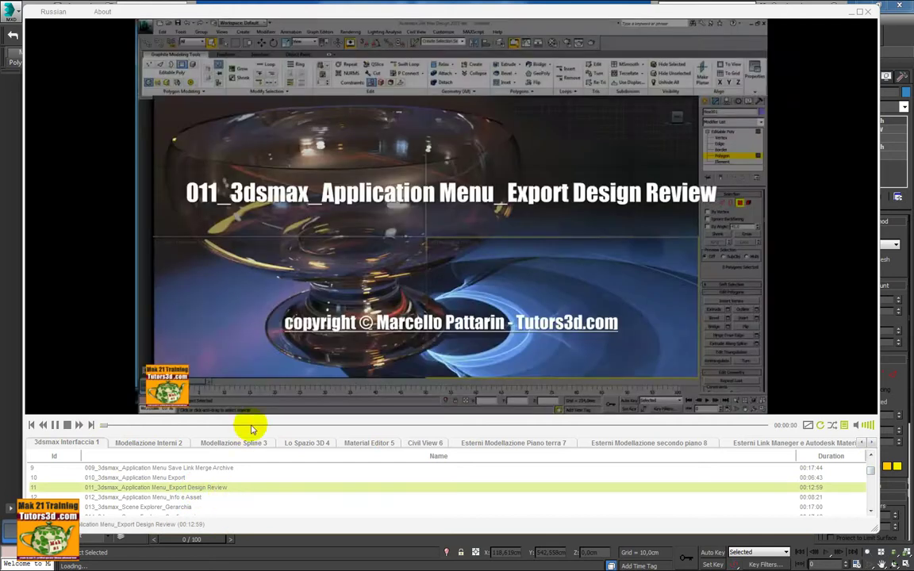
Seek the Export Design Review lesson to about 06:28 on the chair model and pause
left_click(256, 426)
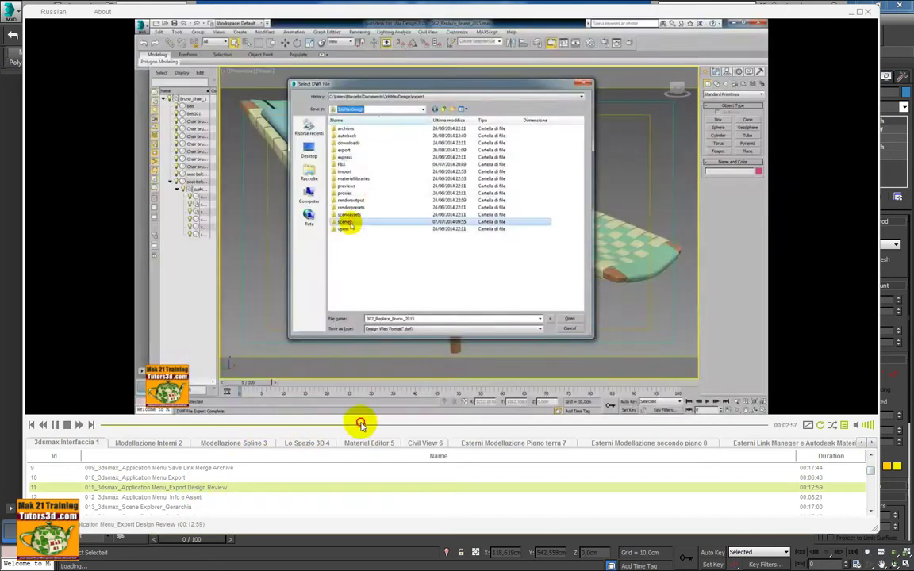
left_click(361, 426)
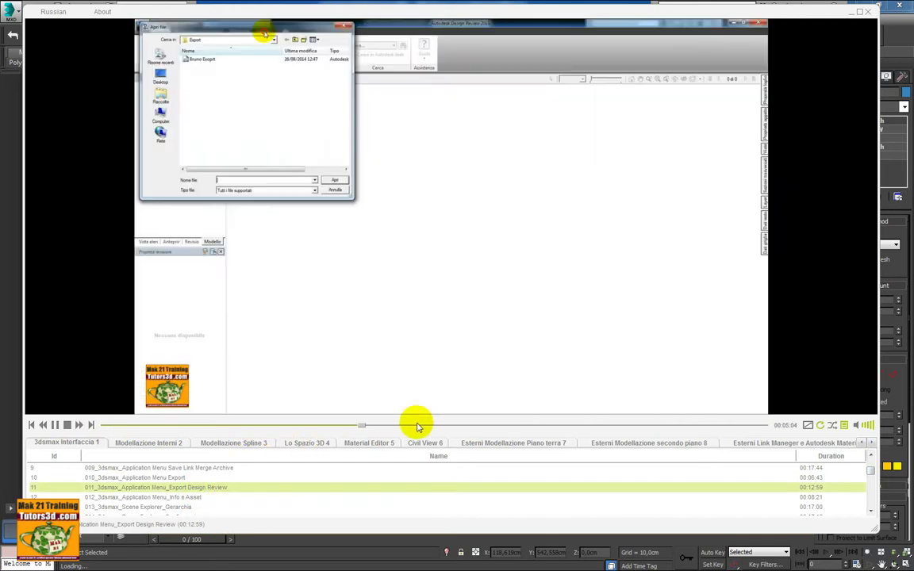
left_click(428, 425)
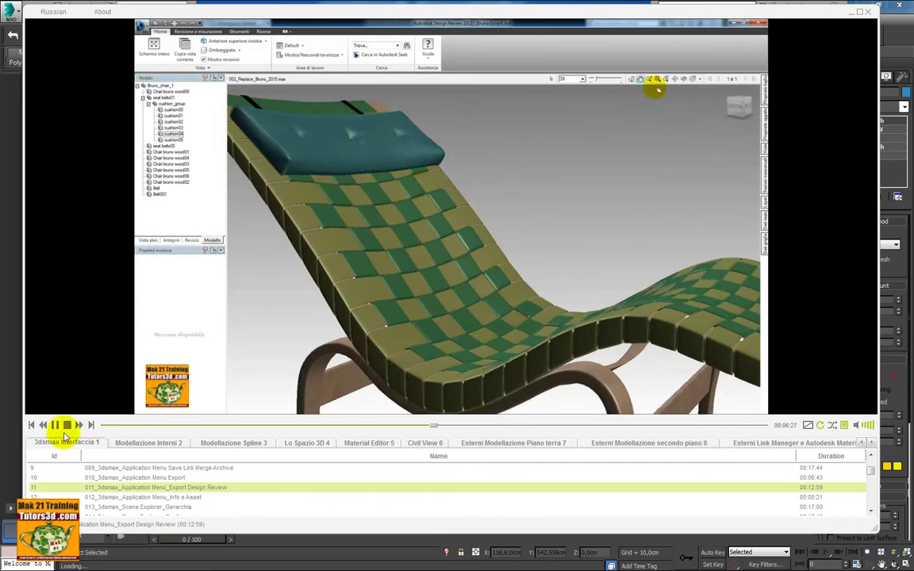
left_click(64, 431)
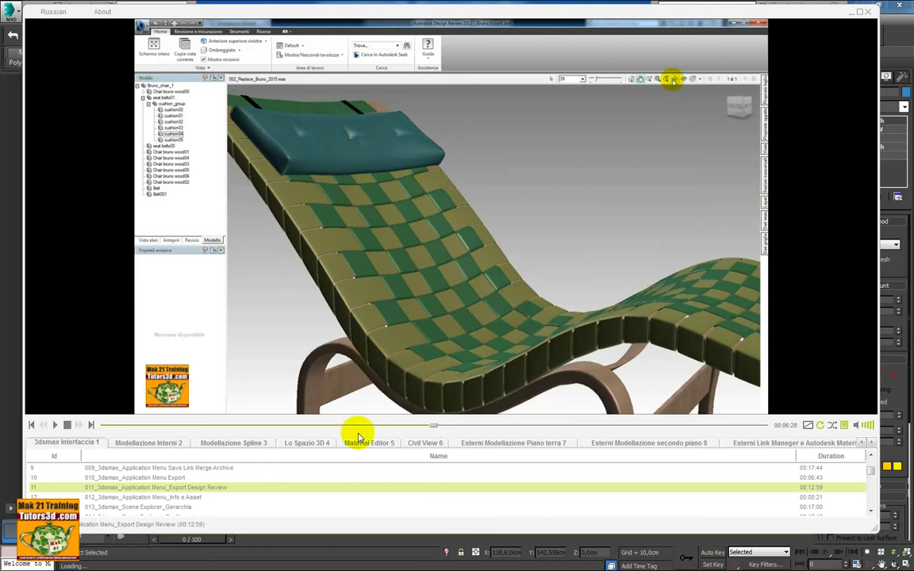
left_click_drag(871, 471, 872, 482)
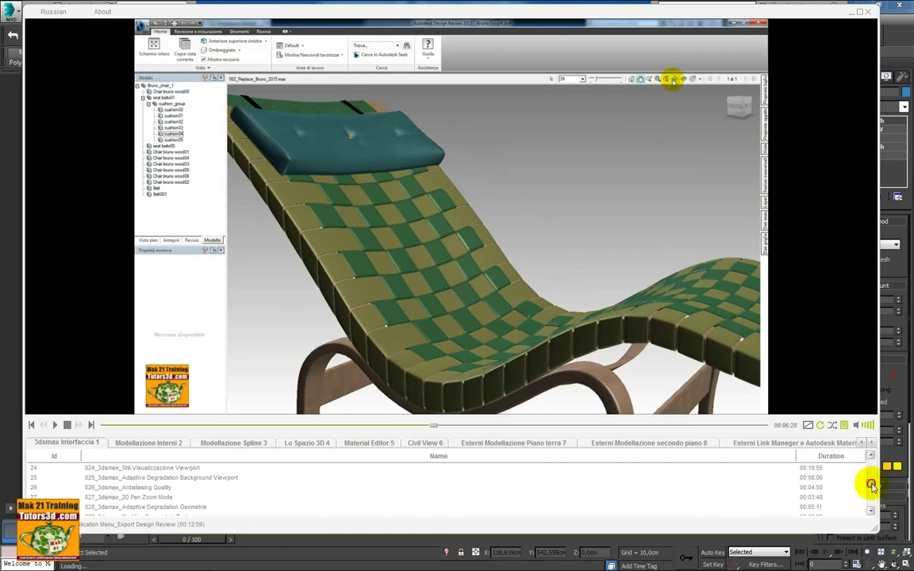
Browse the Modellazione Interni 2, Modellazione Spline 3, Lo Spazio 3D 4, Material Editor 5 and Civil View 6 lesson lists
left_click_drag(871, 484, 870, 479)
scroll(871, 474, "down", 1)
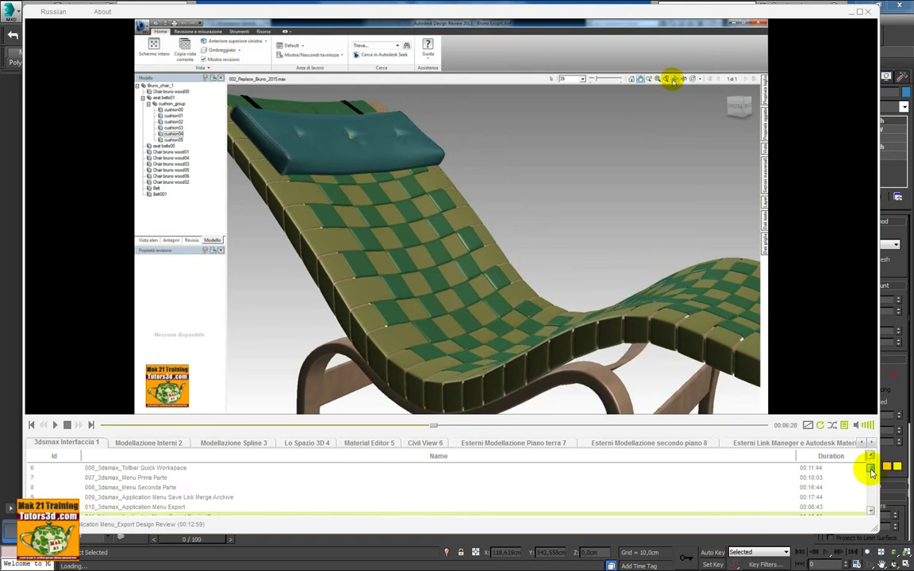
scroll(871, 476, "down", 1)
scroll(872, 476, "down", 1)
scroll(870, 474, "down", 3)
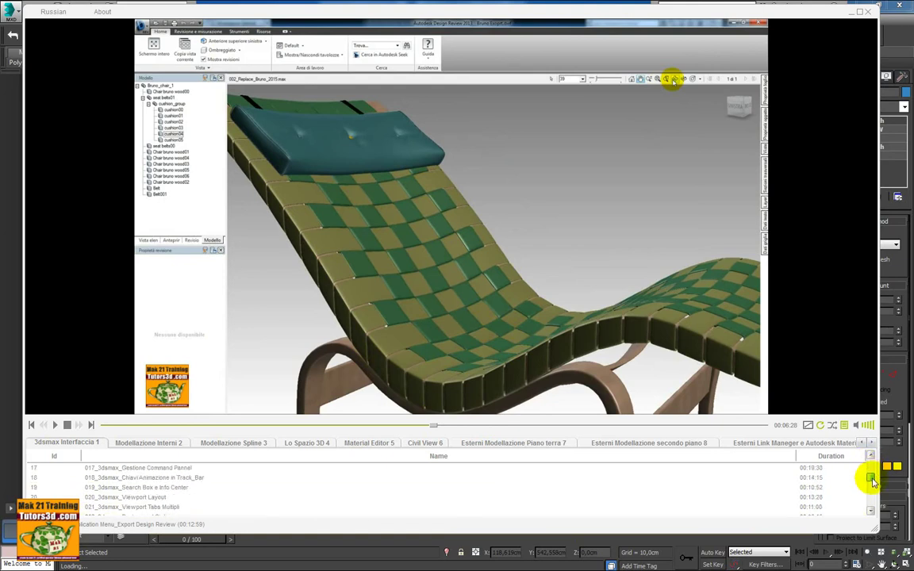
left_click(141, 446)
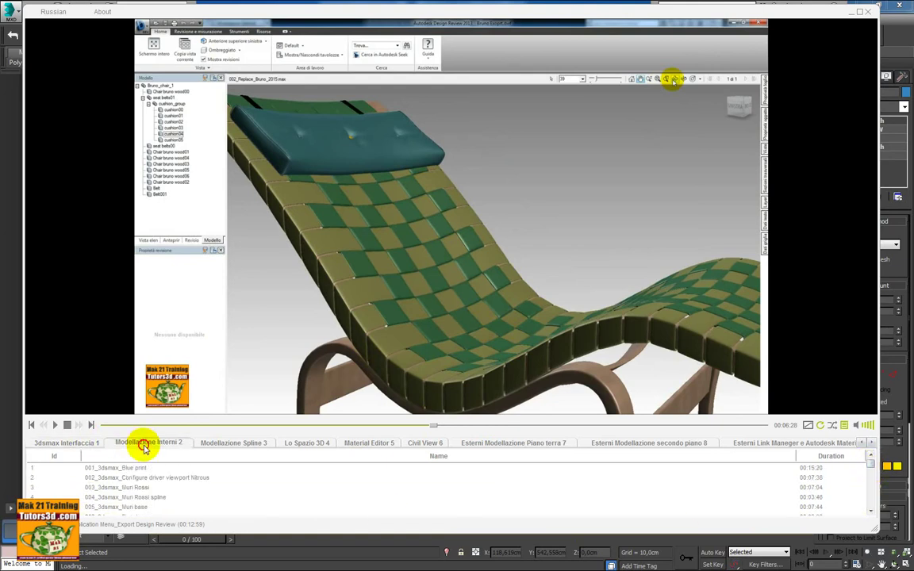
left_click(223, 446)
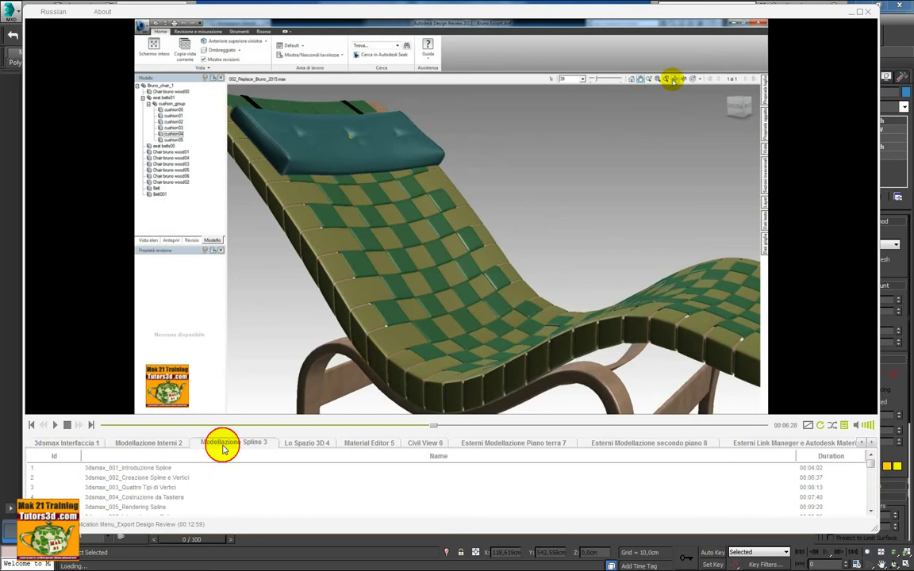
left_click(299, 446)
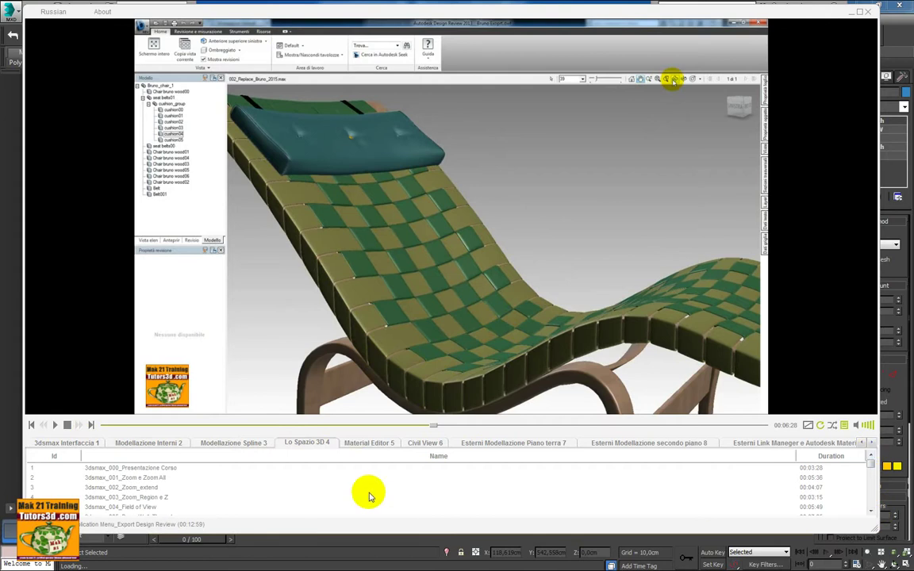
left_click(369, 442)
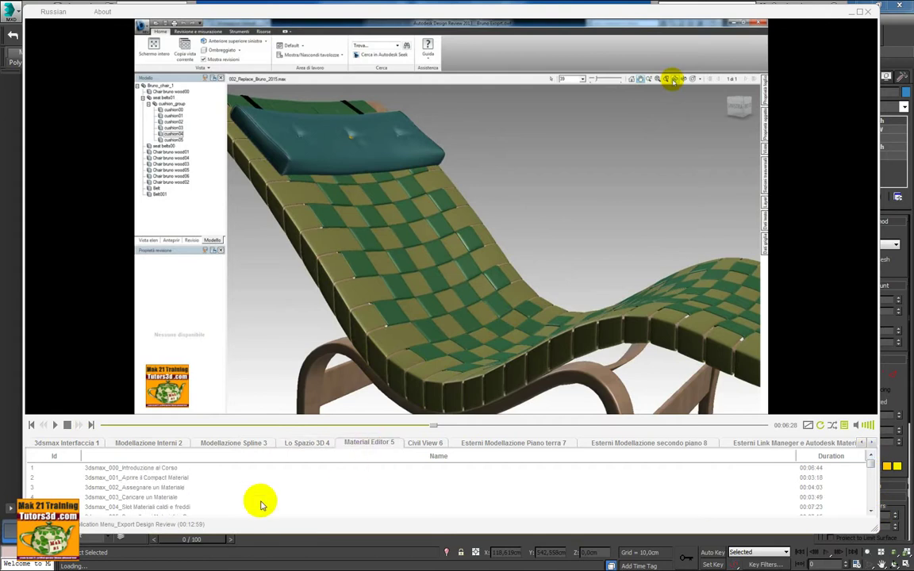
left_click(425, 443)
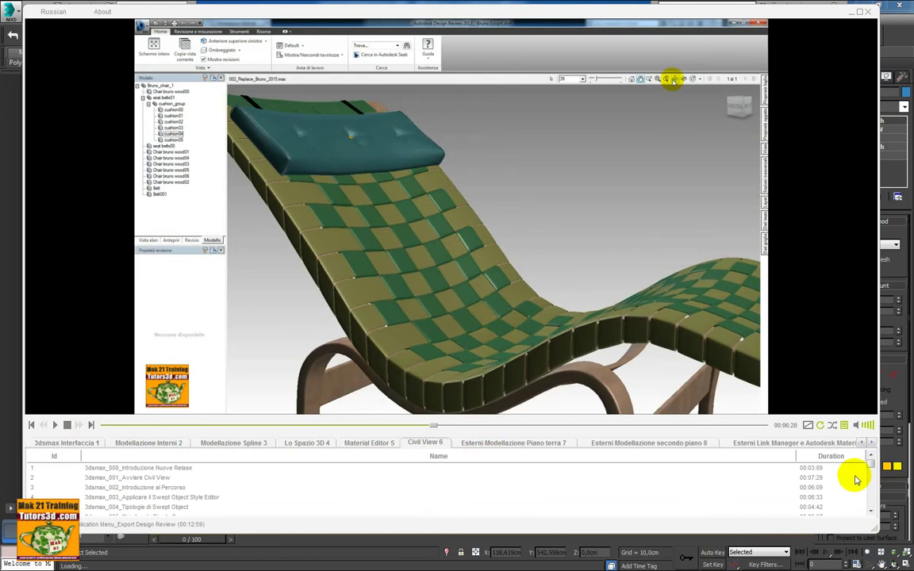
Revisit Material Editor 5, then view the Esterni sections 7, 8 and 9 lesson lists
left_click_drag(869, 460, 862, 520)
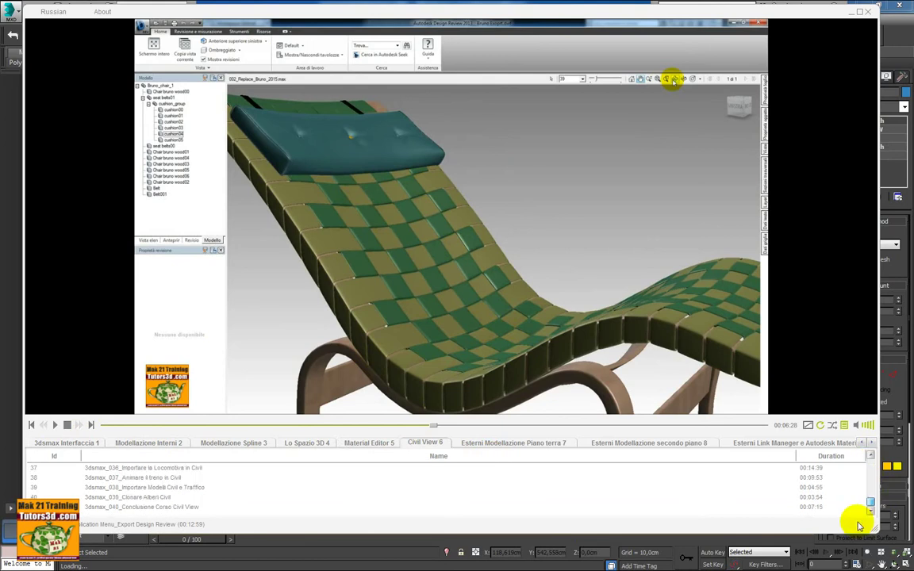
left_click(357, 445)
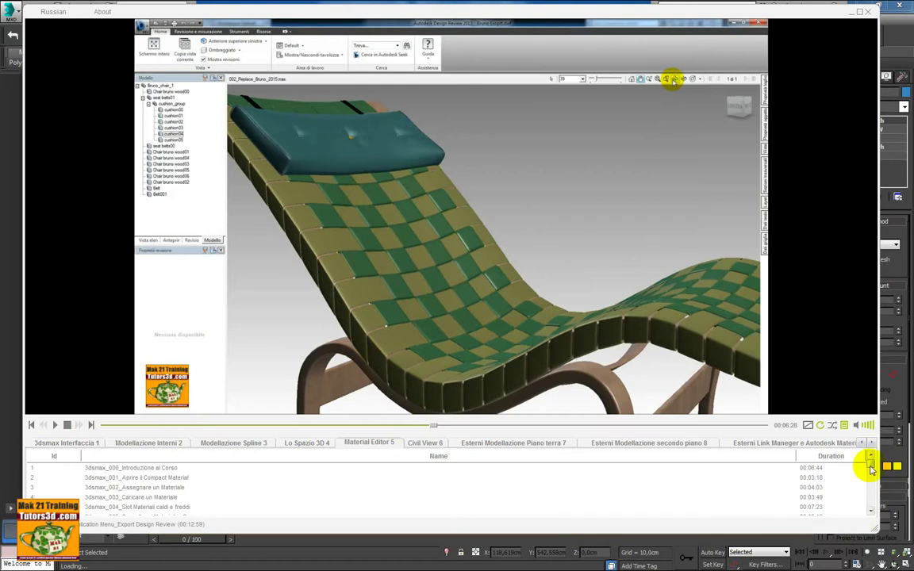
left_click_drag(871, 468, 868, 518)
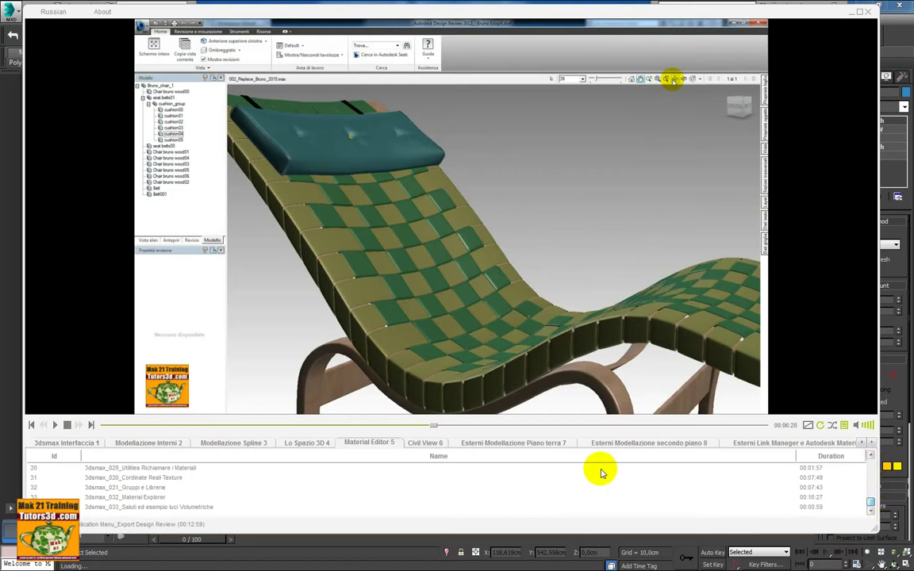
left_click(492, 442)
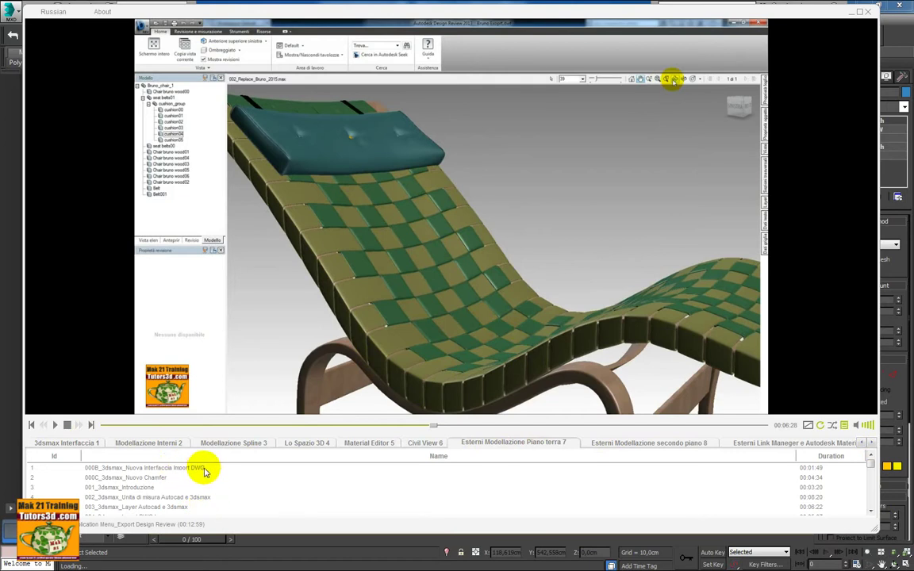
left_click(629, 447)
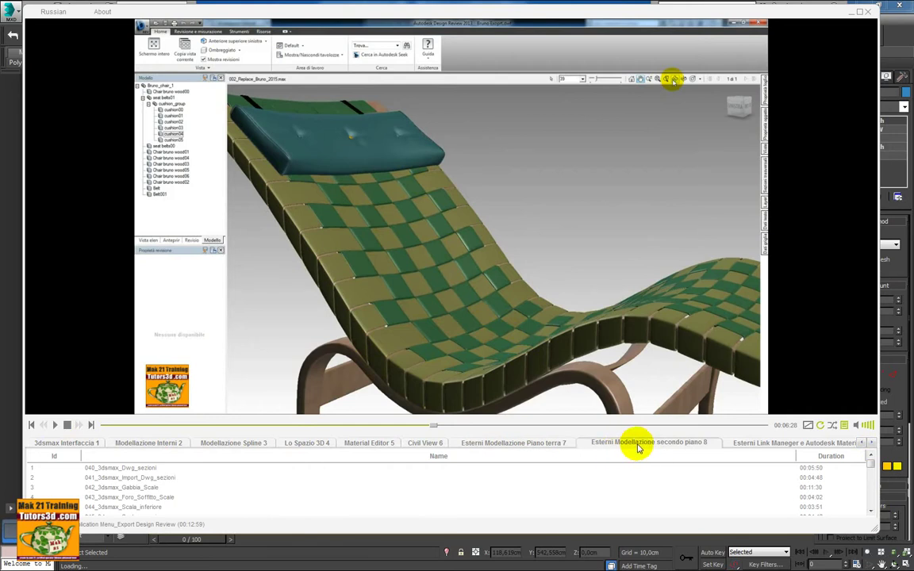
left_click(754, 445)
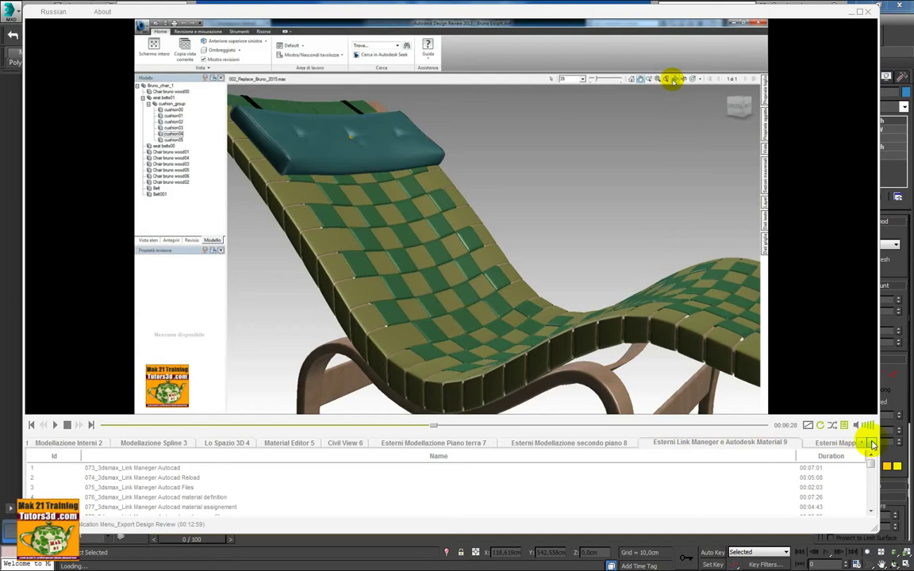
Reveal the remaining tabs and view the Esterni Mapping 10 and Architettura e Mapping 11 lessons
left_click(872, 443)
left_click(872, 443)
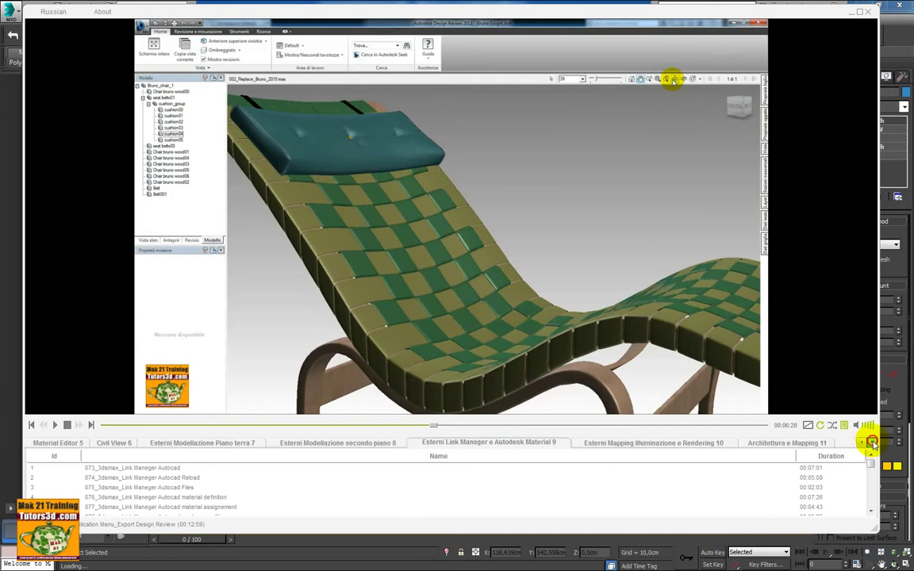
left_click(626, 449)
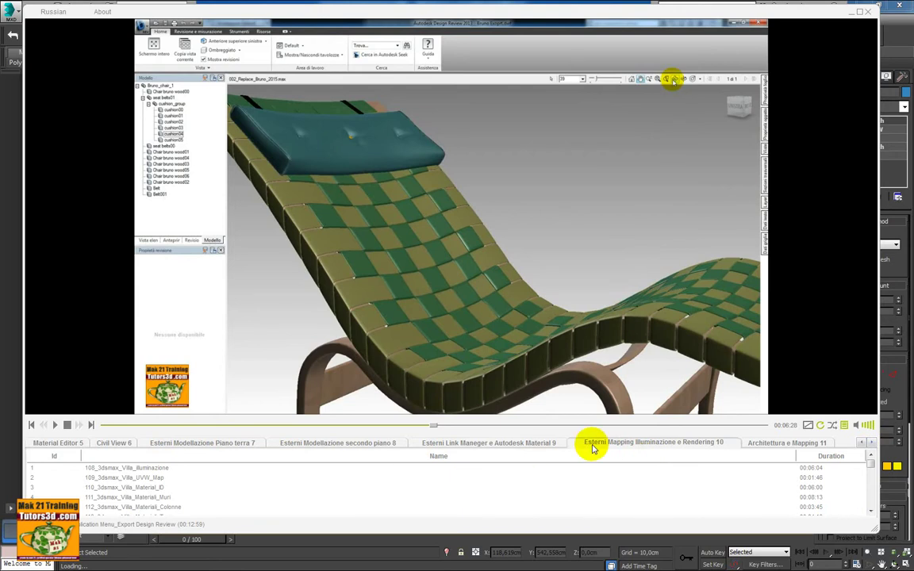
left_click(760, 446)
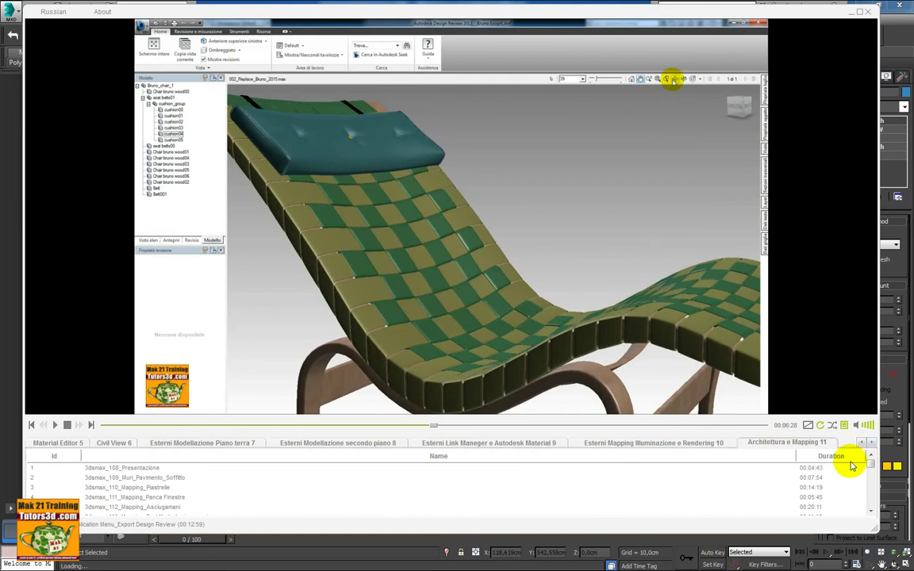
left_click_drag(871, 463, 873, 510)
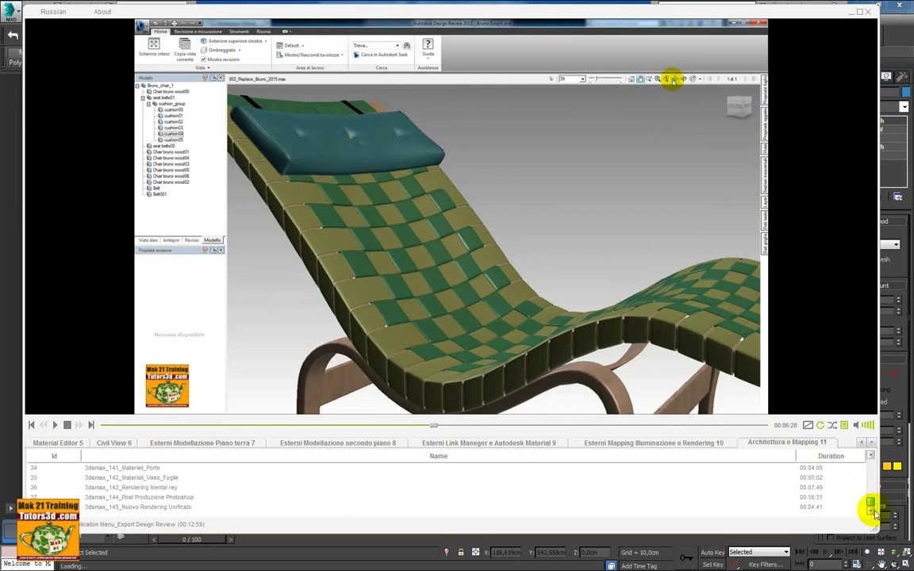
Close the tutorial player, then move and enlarge the Photo Viewer window showing the villa screenshot
left_click(865, 14)
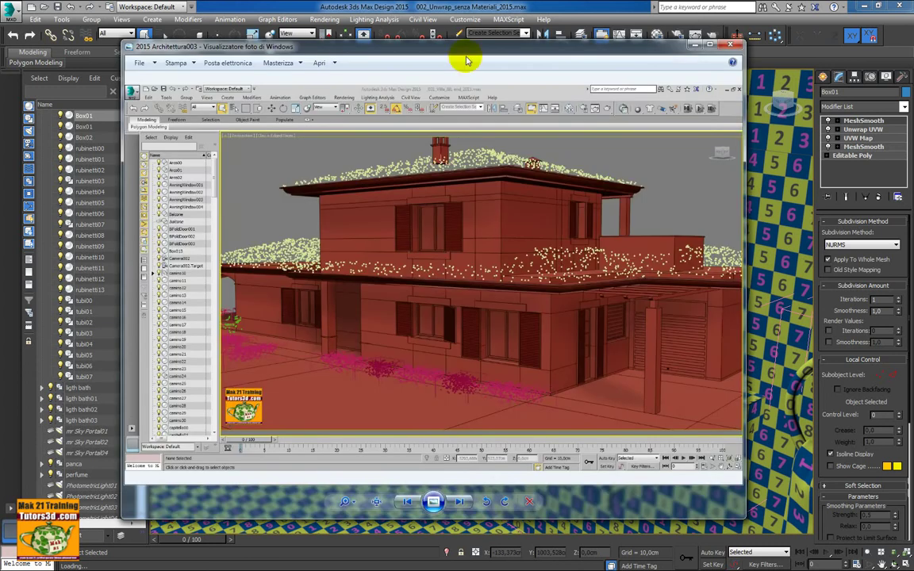
left_click_drag(465, 57, 372, 20)
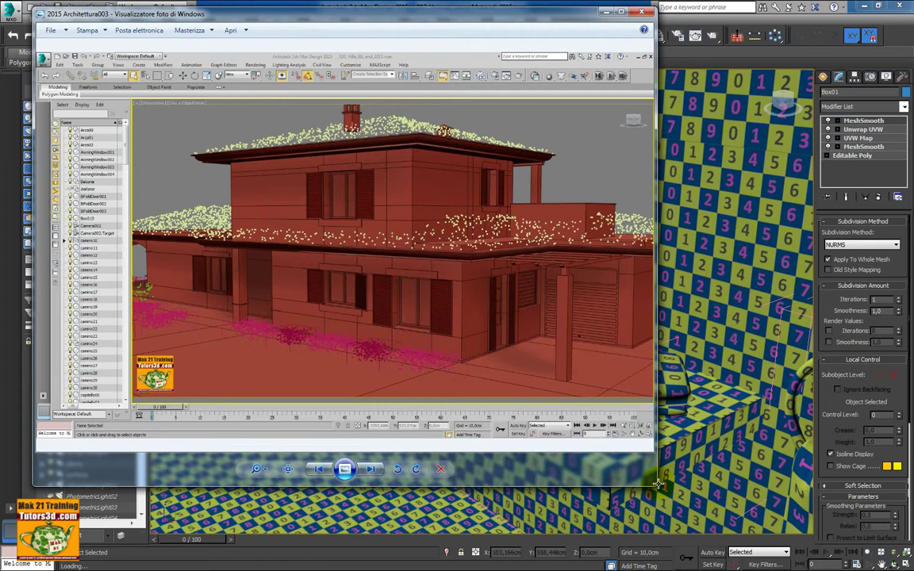
left_click_drag(658, 484, 901, 562)
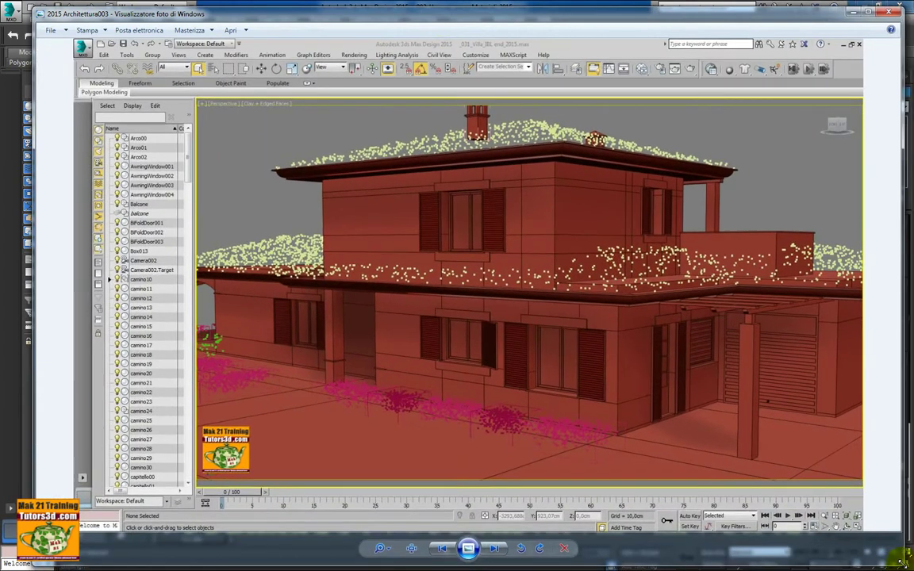
left_click_drag(443, 19, 431, 15)
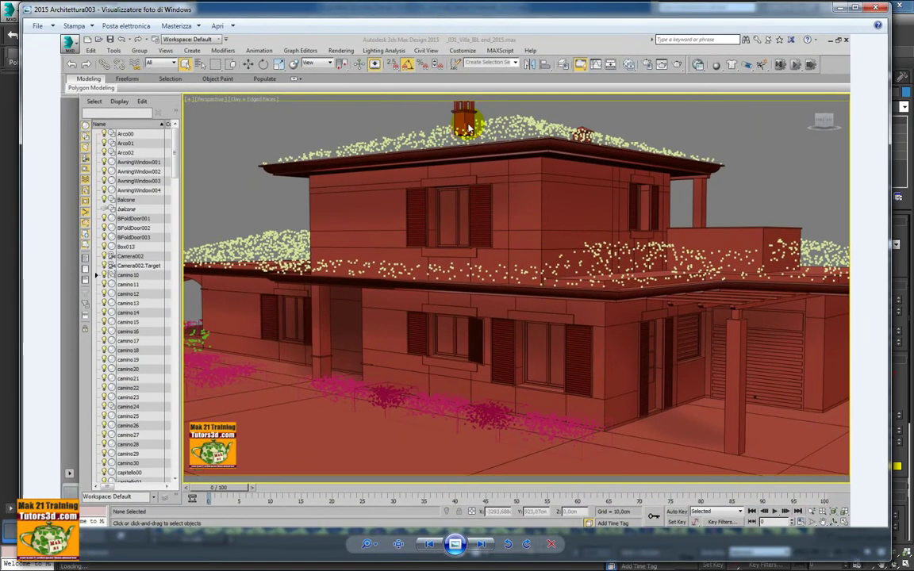